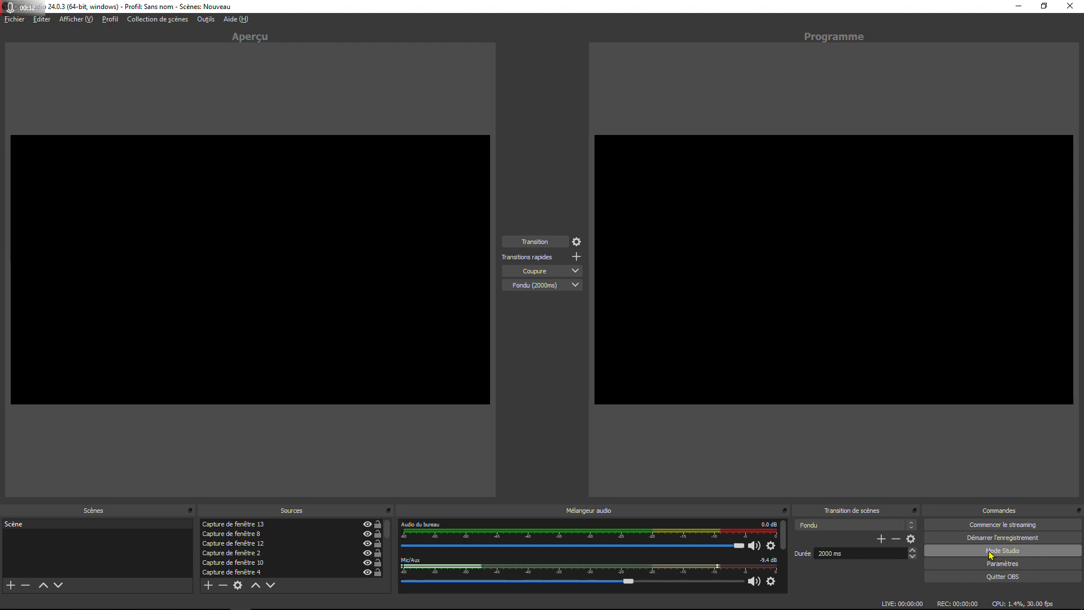
# Toggle Studio mode off and back on
pyautogui.click(1006, 557)
pyautogui.click(1006, 556)
# Open the program settings and examine the General options through to the multiview section
pyautogui.click(18, 20)
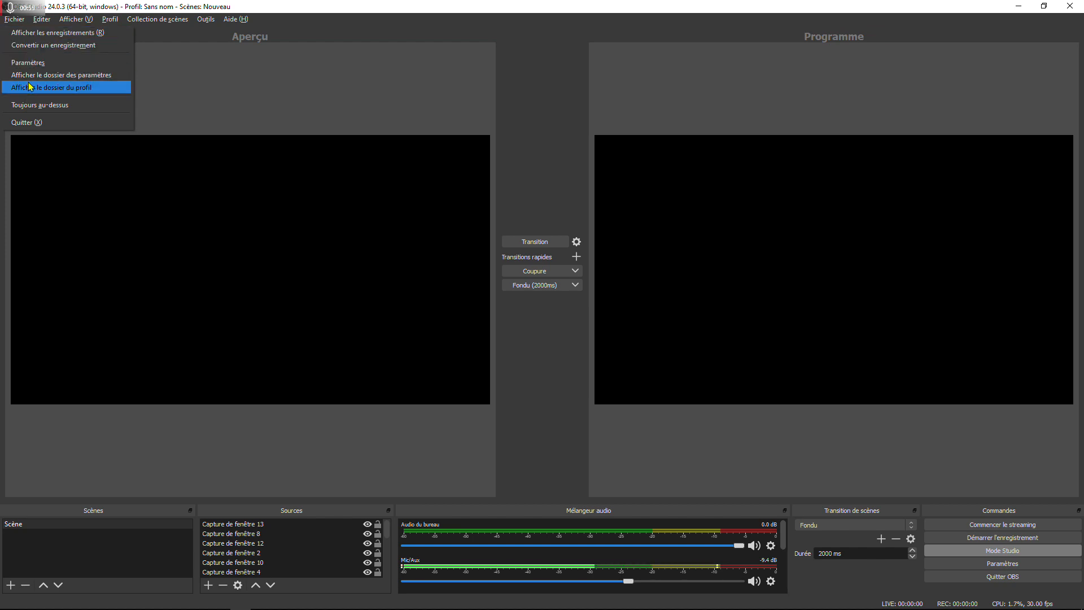
pyautogui.click(29, 66)
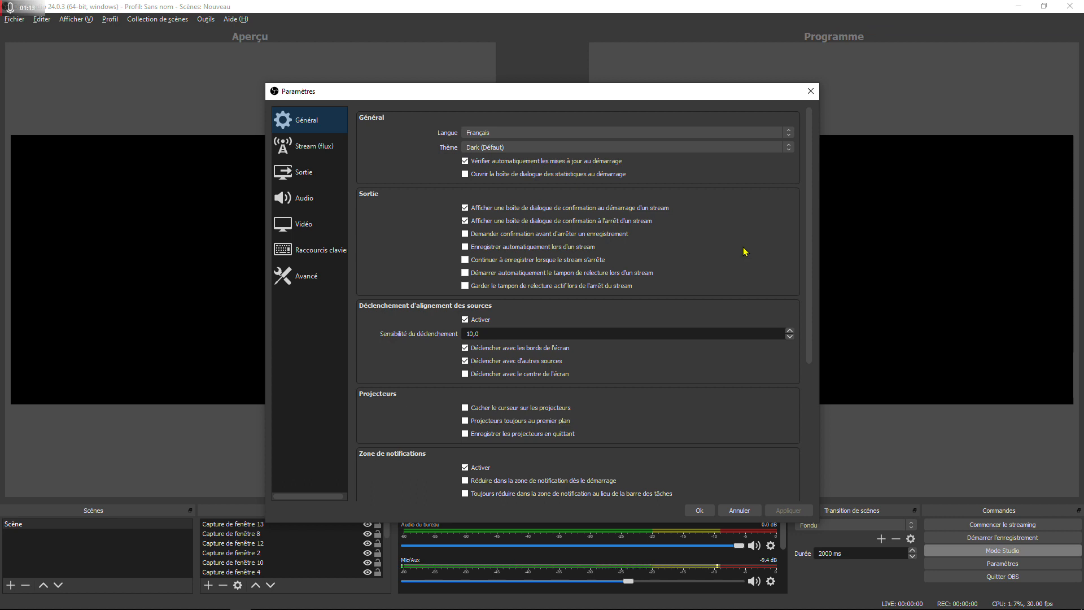
pyautogui.scroll(-4, 744, 251)
pyautogui.scroll(-2, 745, 251)
pyautogui.scroll(-1, 745, 251)
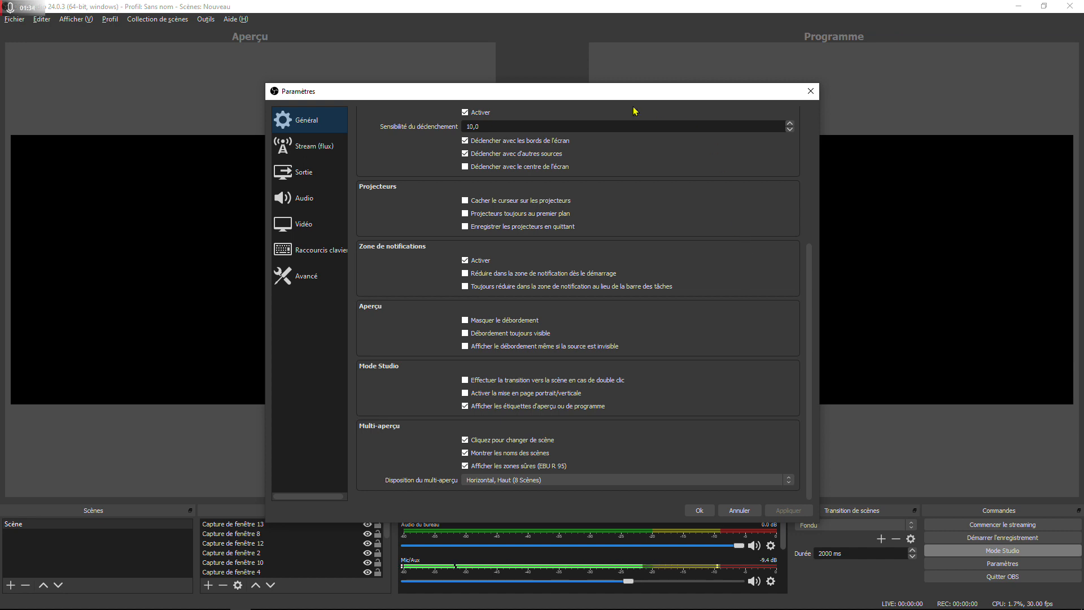
# In the Stream settings, choose YouTube / YouTube Gaming as the service and keep the Backup YouTube ingest server
pyautogui.click(298, 149)
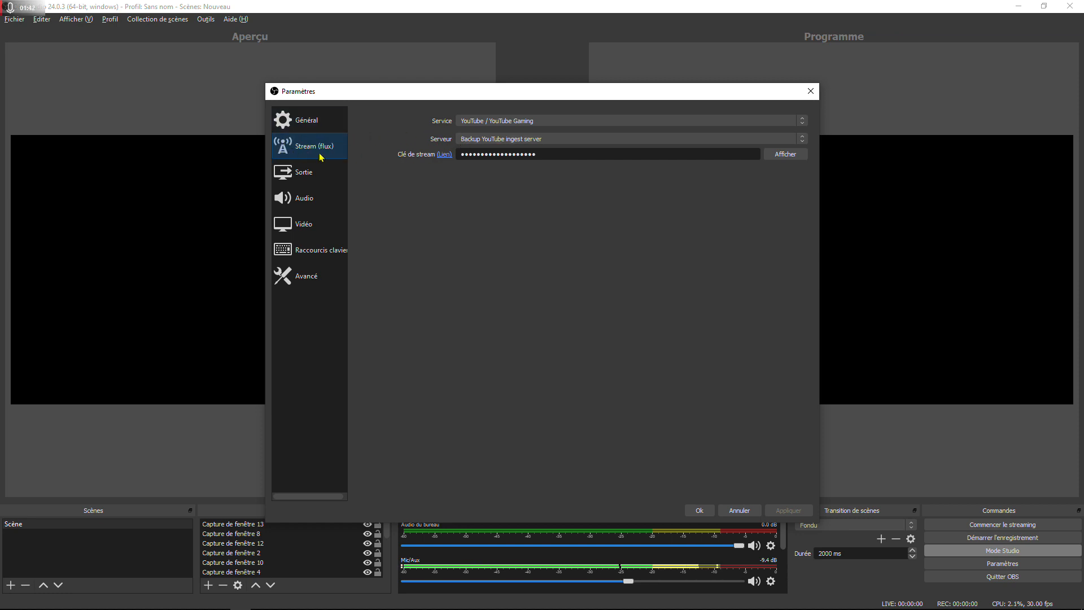
pyautogui.click(504, 122)
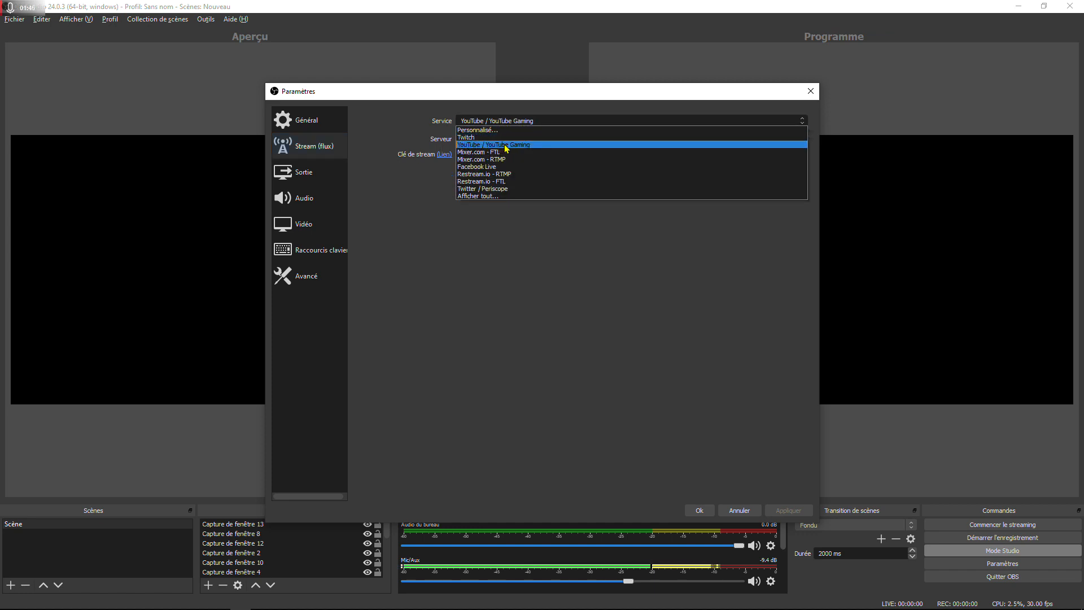
pyautogui.click(504, 145)
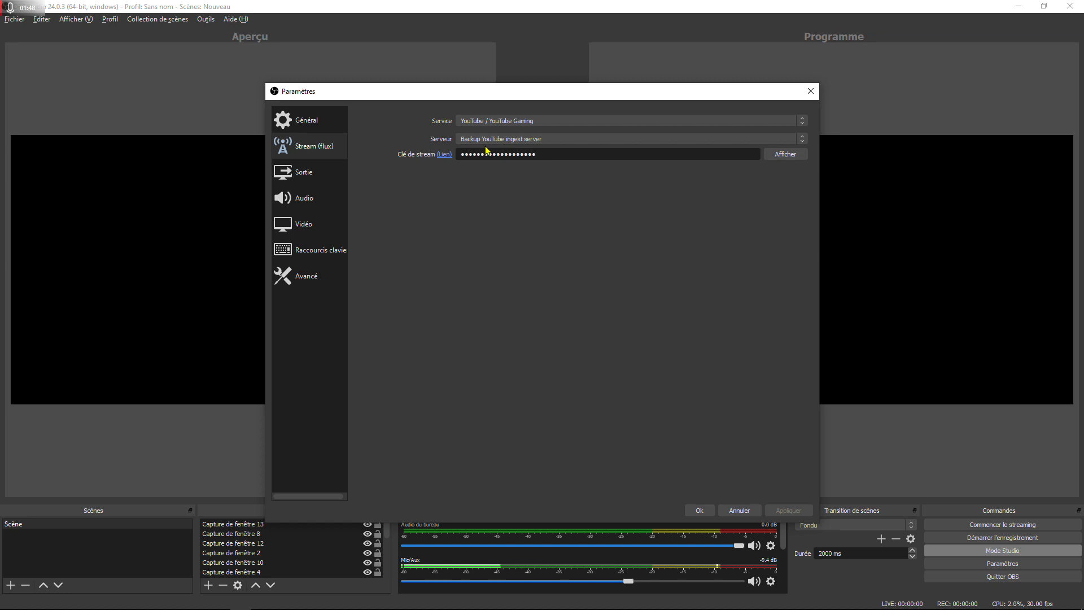
pyautogui.click(487, 141)
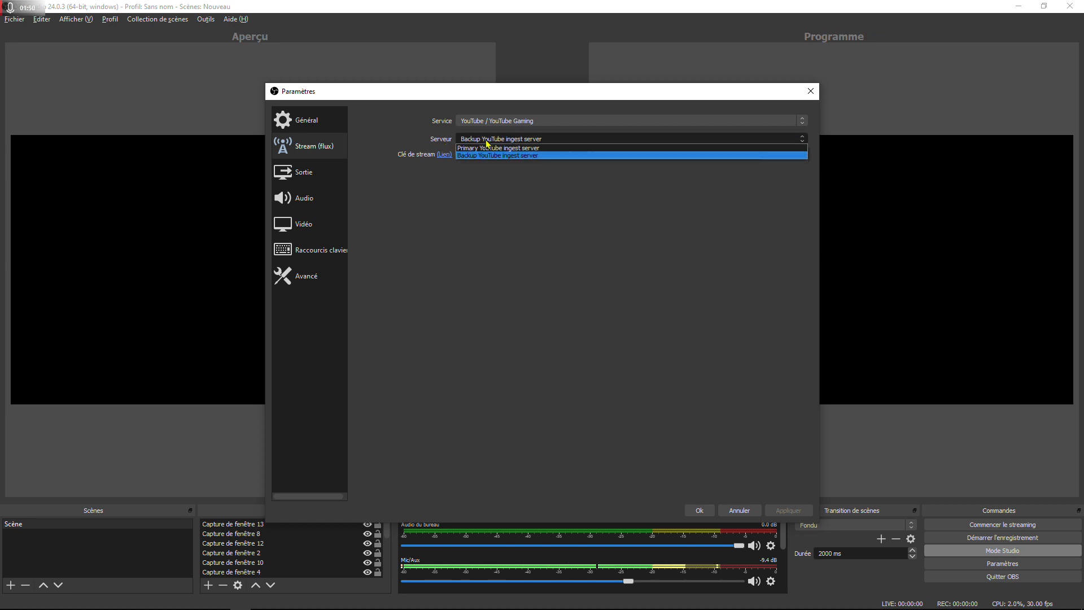
pyautogui.click(486, 141)
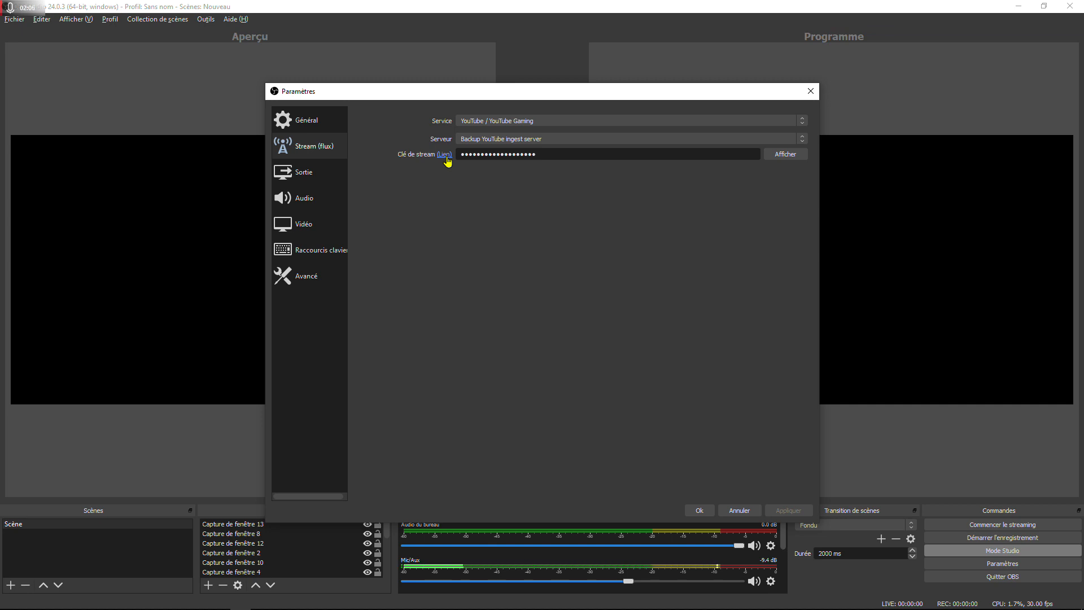
# In the Output settings, set the streaming video bitrate to 900 Kbps and leave the recording path as is
pyautogui.click(316, 180)
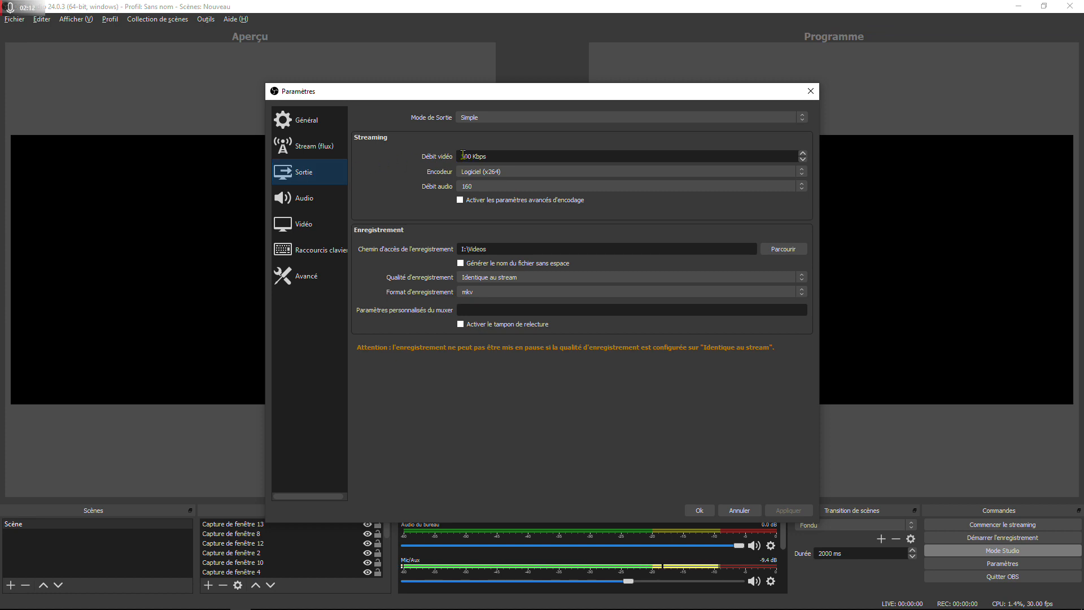
pyautogui.moveTo(461, 156); pyautogui.dragTo(472, 156)
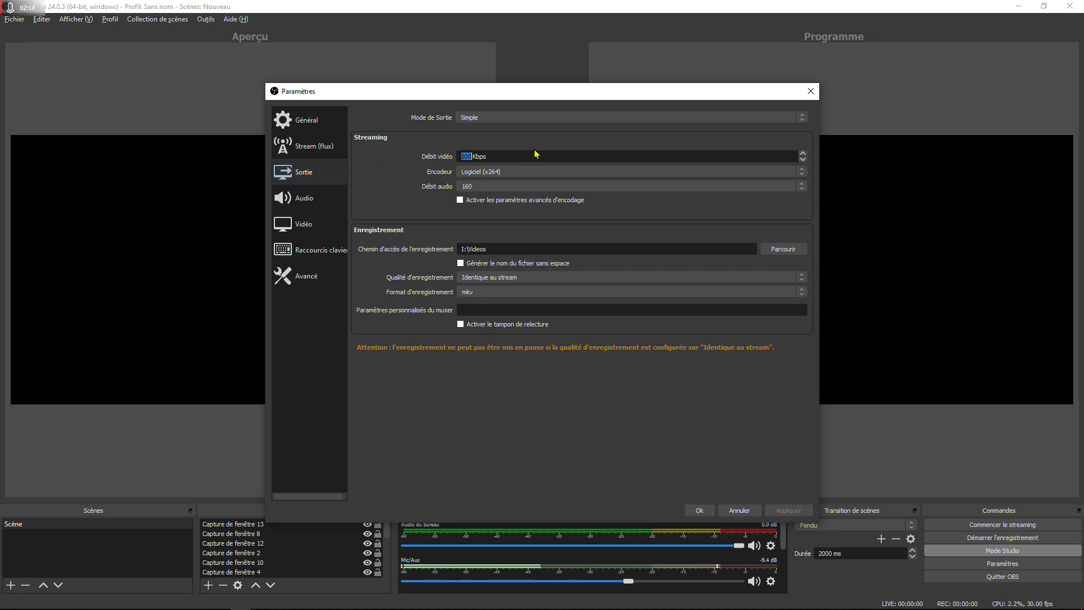
pyautogui.write('900')
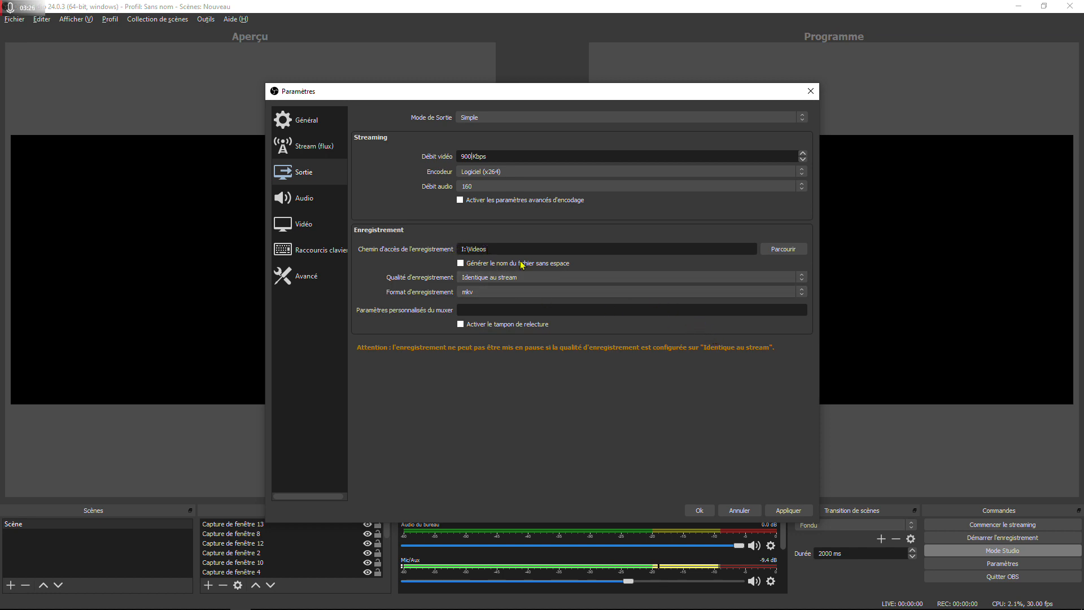
pyautogui.moveTo(491, 249); pyautogui.dragTo(457, 257)
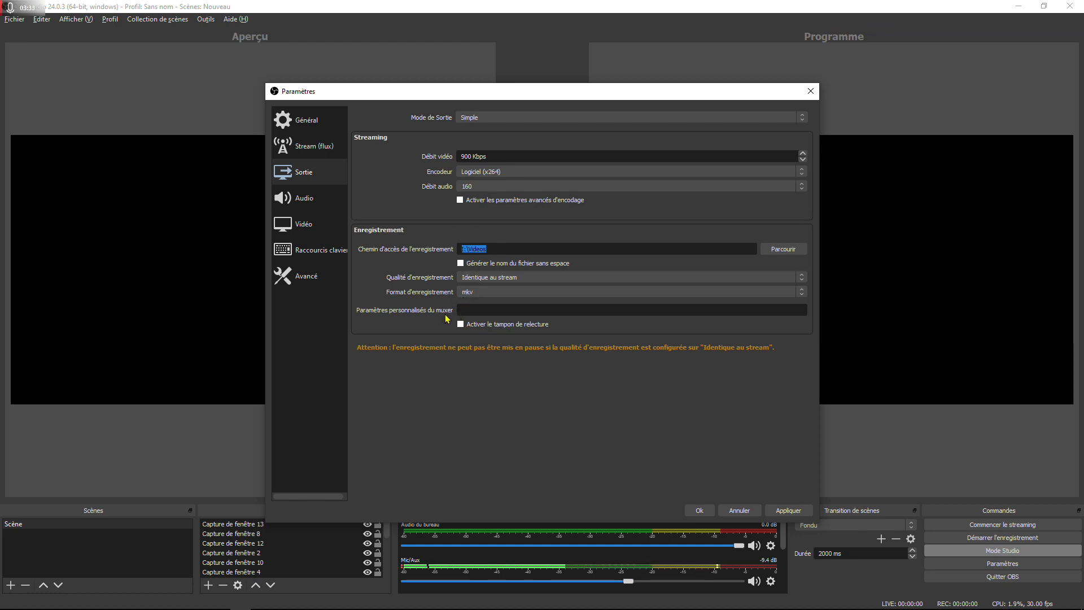
pyautogui.click(425, 260)
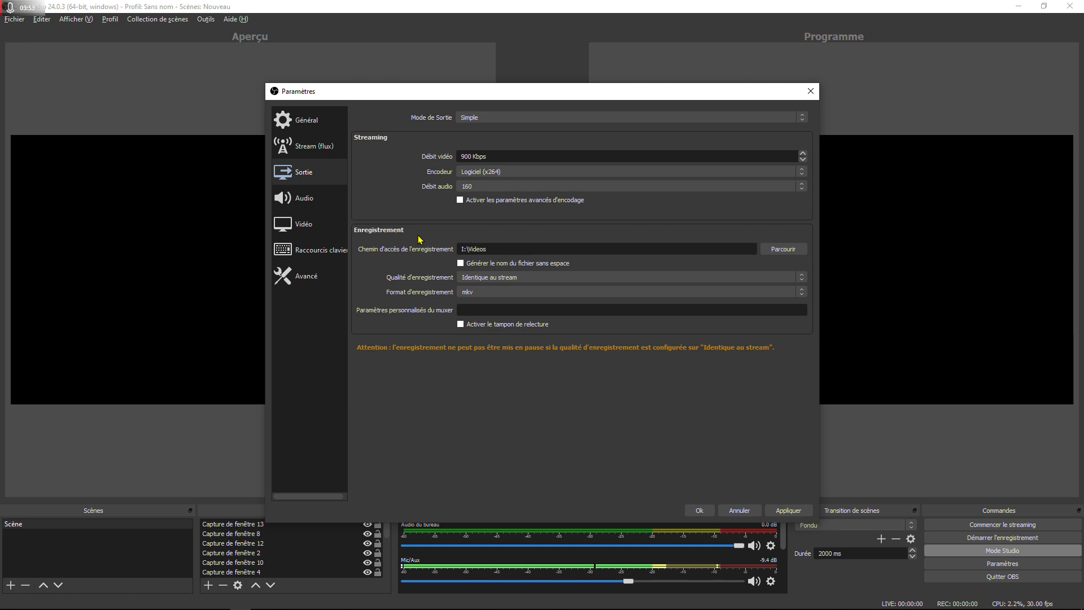
# Review the Audio, Video, keyboard shortcut and Advanced settings
pyautogui.click(308, 205)
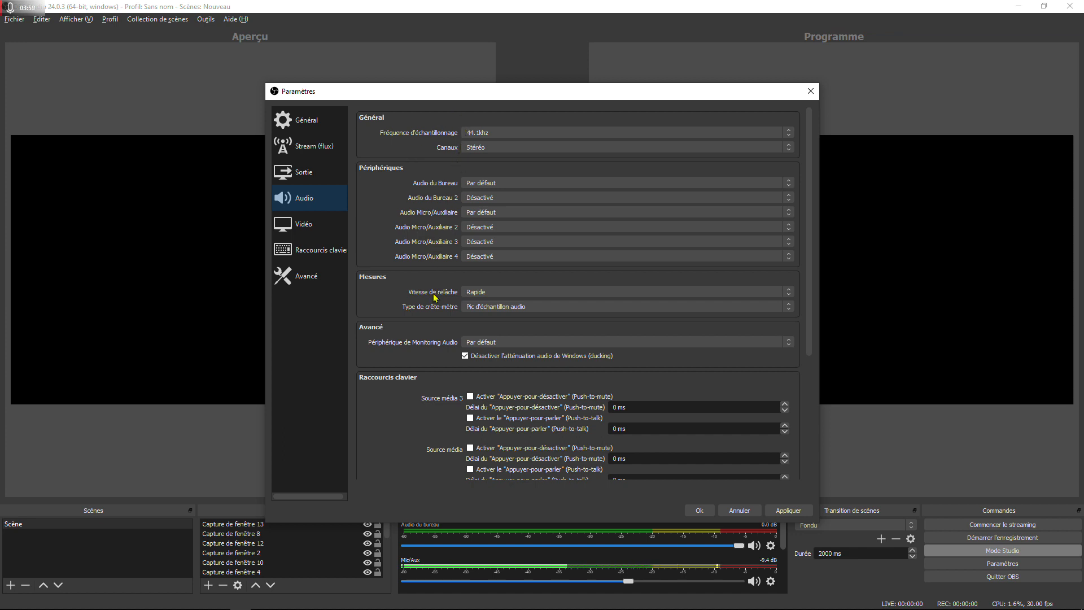
pyautogui.scroll(-3, 435, 298)
pyautogui.scroll(-3, 435, 298)
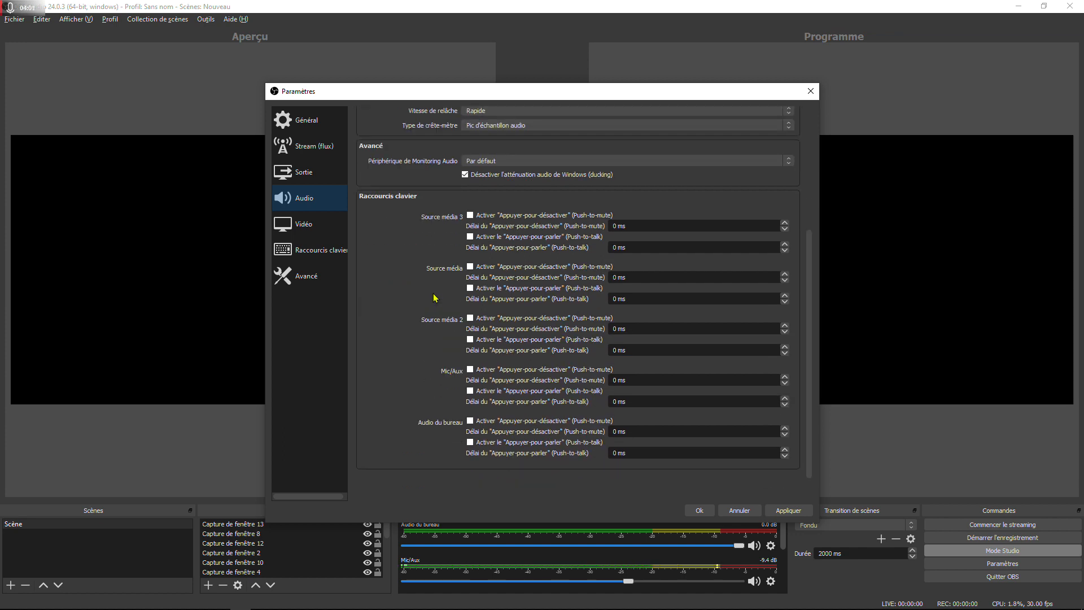
pyautogui.click(305, 231)
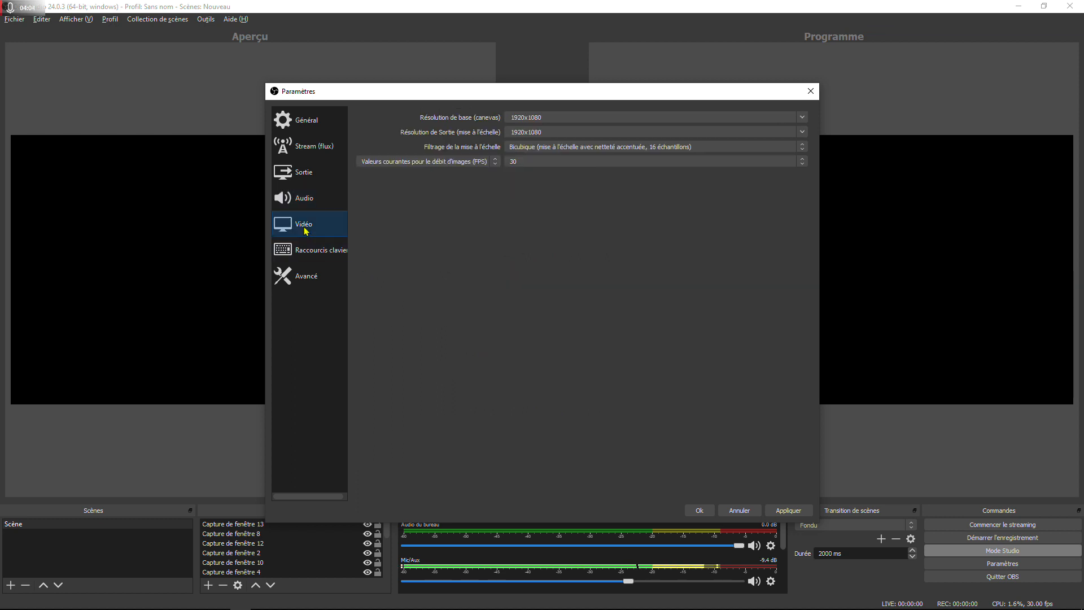
pyautogui.click(305, 255)
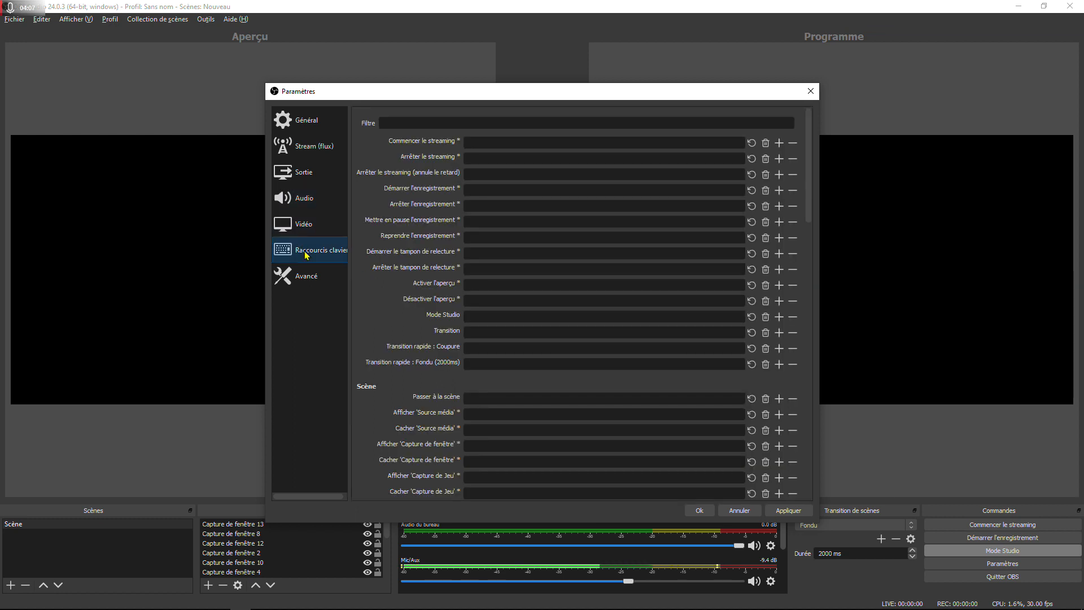
pyautogui.click(309, 279)
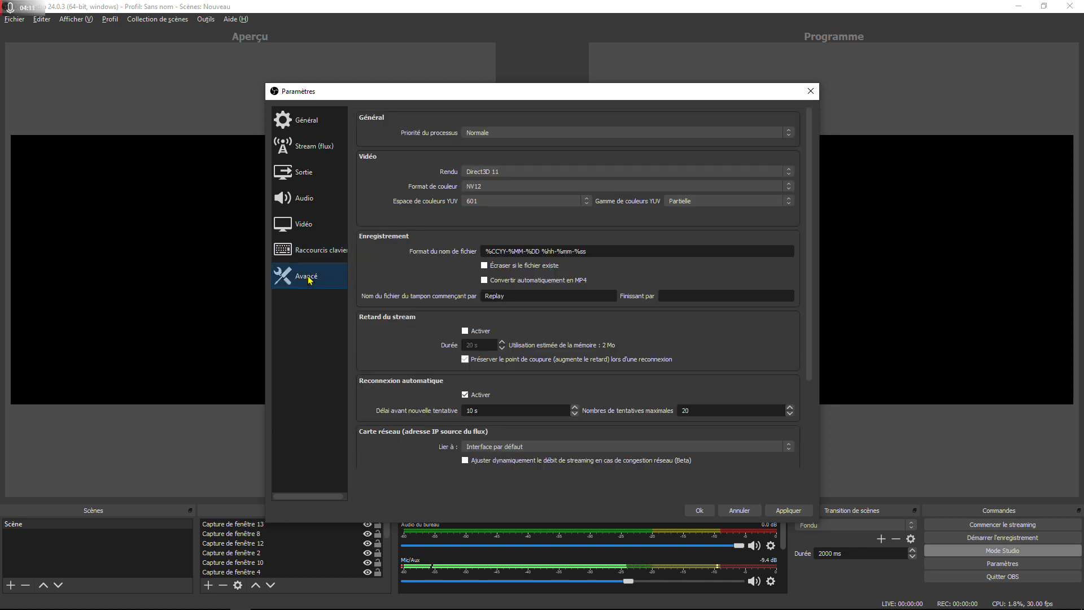
pyautogui.scroll(-3, 468, 268)
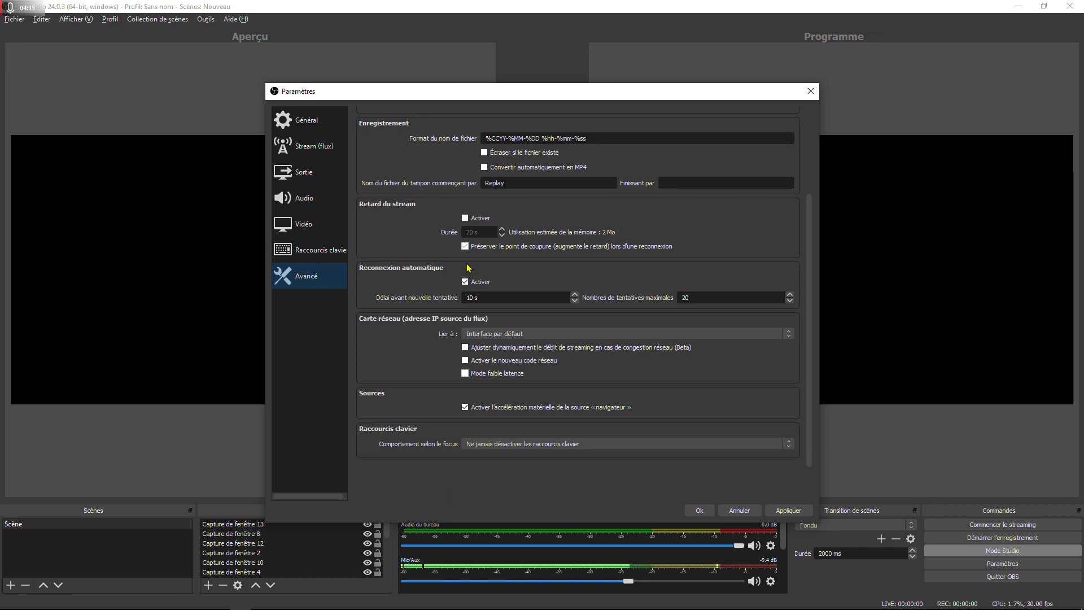
# Return to the Stream settings, switch to YouTube Studio in the browser and start a new live stream without copying a previous one
pyautogui.click(320, 148)
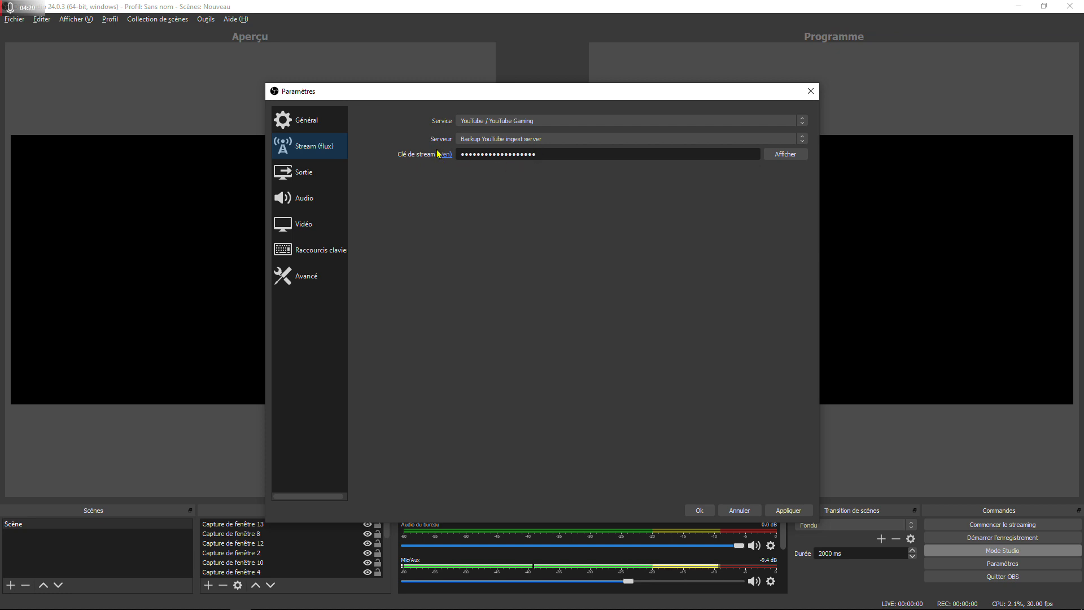
pyautogui.hotkey('alt', 'Tab')
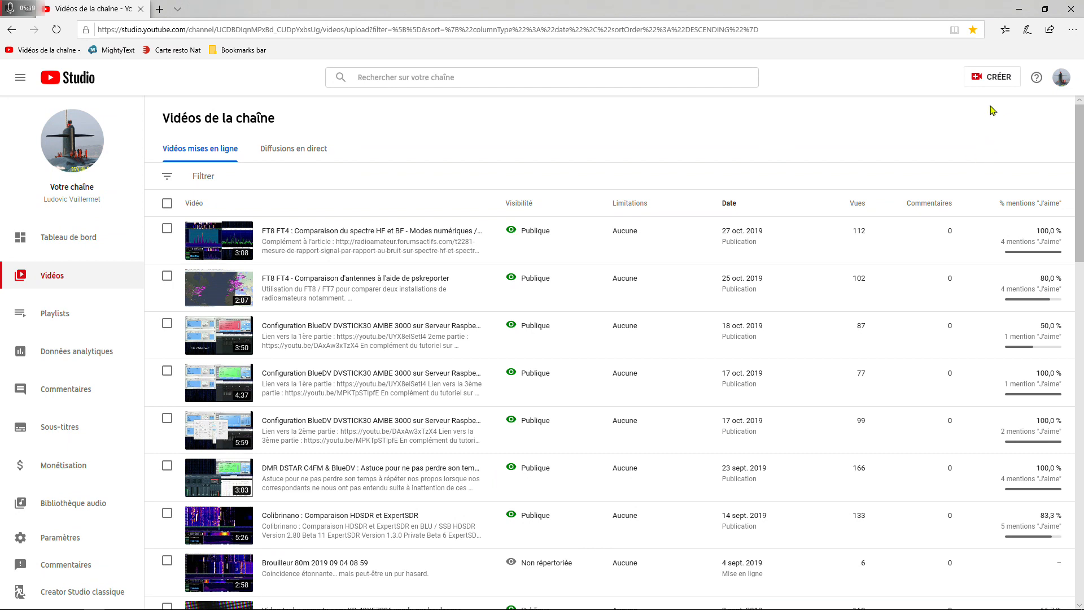
pyautogui.click(996, 82)
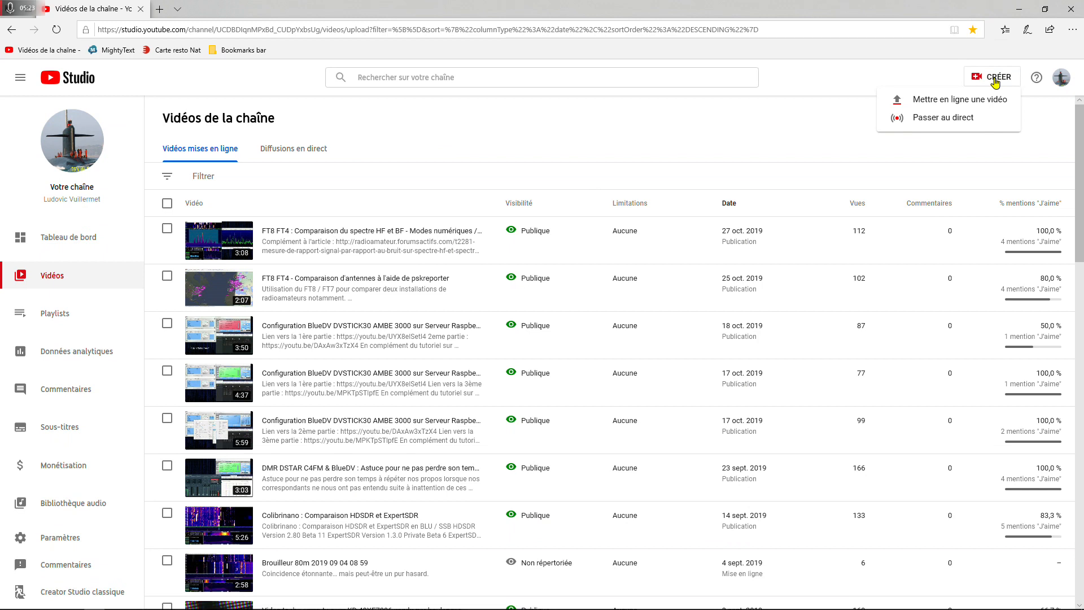
pyautogui.click(940, 121)
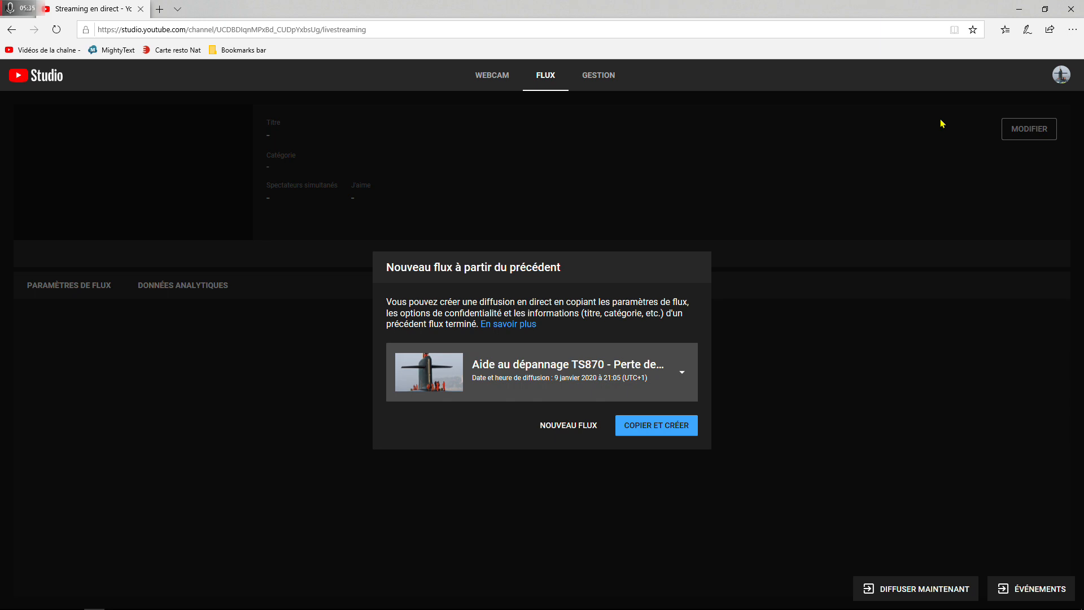
pyautogui.click(580, 431)
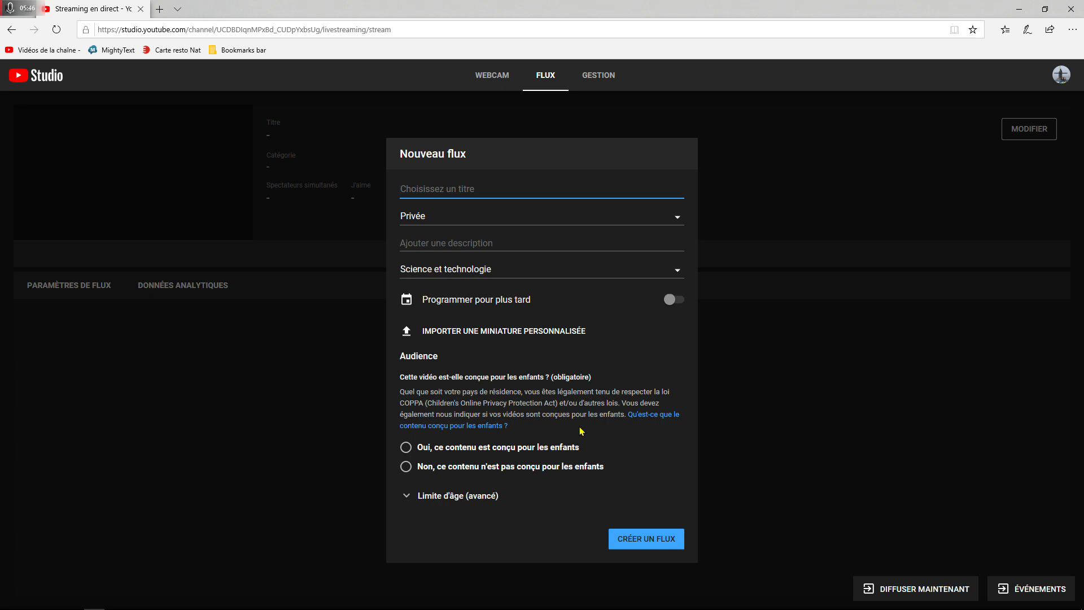
# Title the new stream "Test du logiciel OBS Studio" and set its visibility to Publique
pyautogui.write('Test du logiciem')
pyautogui.press('BackSpace')
pyautogui.press('BackSpace')
pyautogui.write('l OBS Studi')
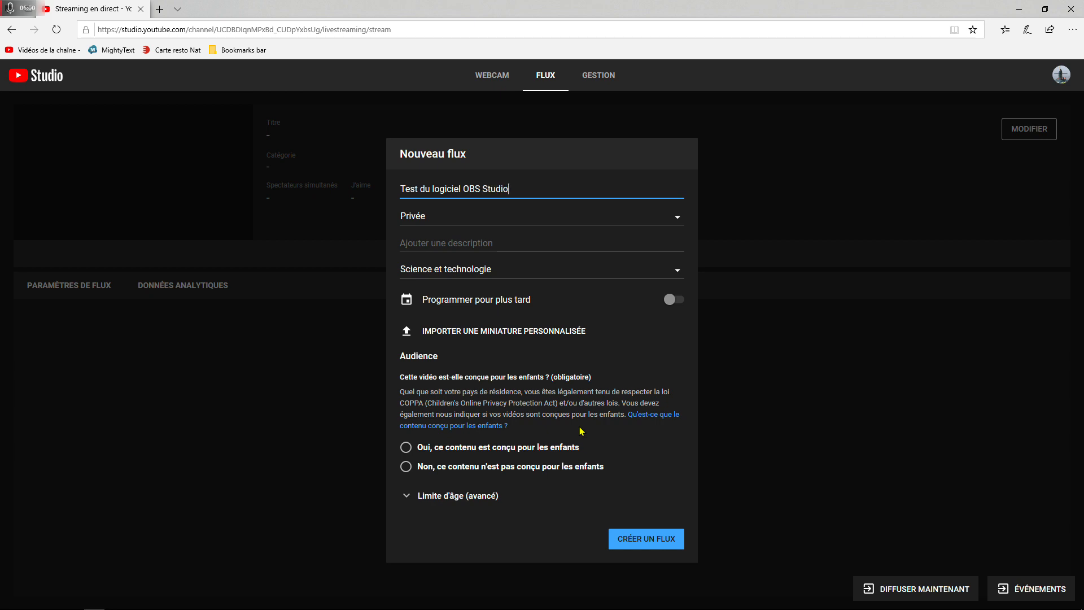
pyautogui.write('o')
pyautogui.click(568, 218)
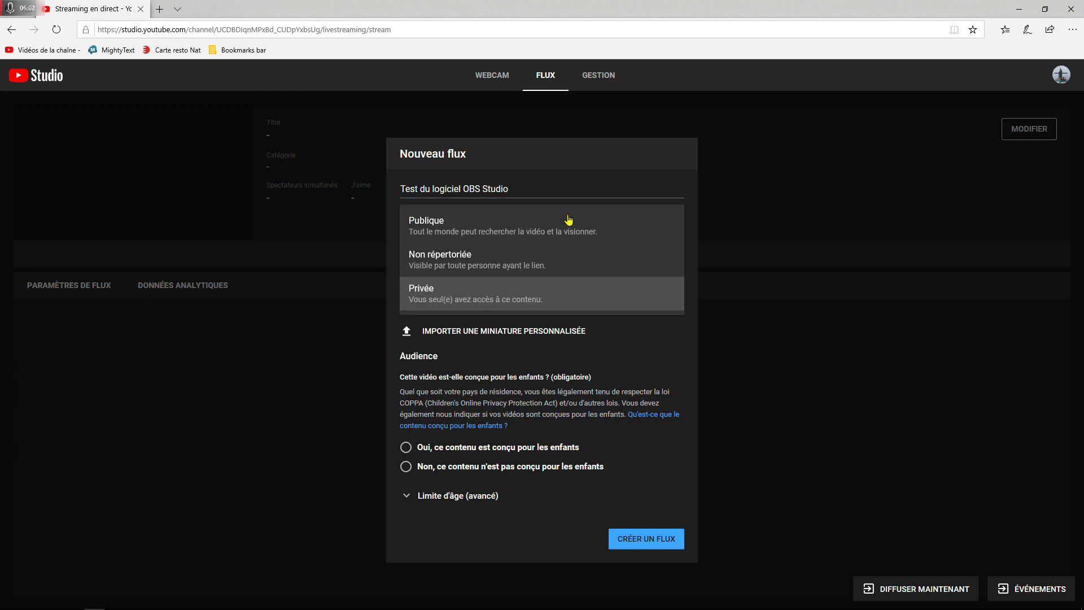
pyautogui.click(441, 222)
# Add the description "Configuration - Création de vidéo", mark the content as not made for children and create the stream
pyautogui.click(451, 240)
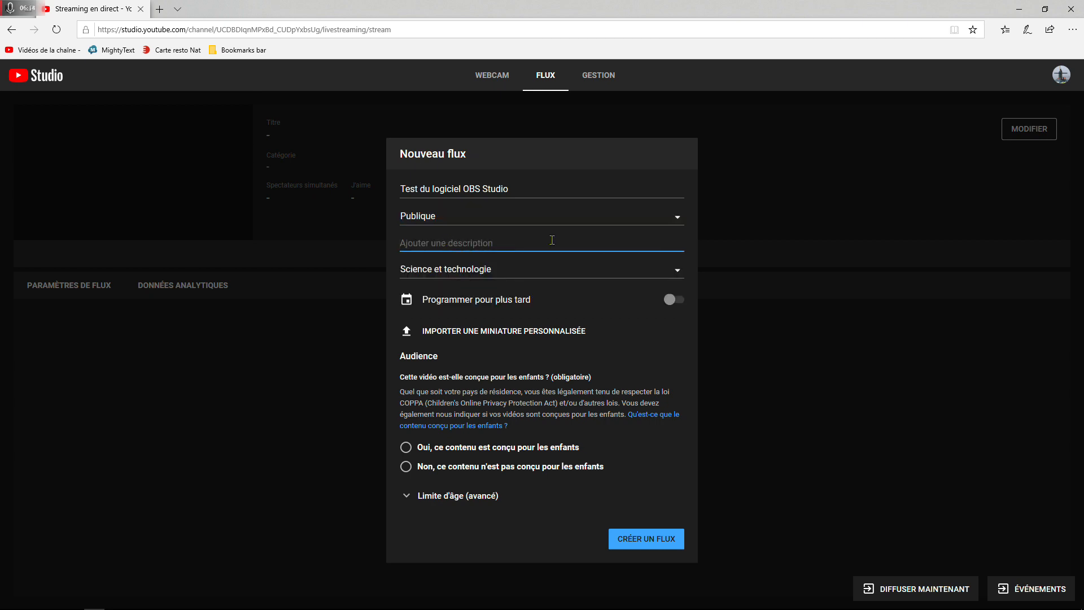
pyautogui.write('Configuration - Création de vidéo')
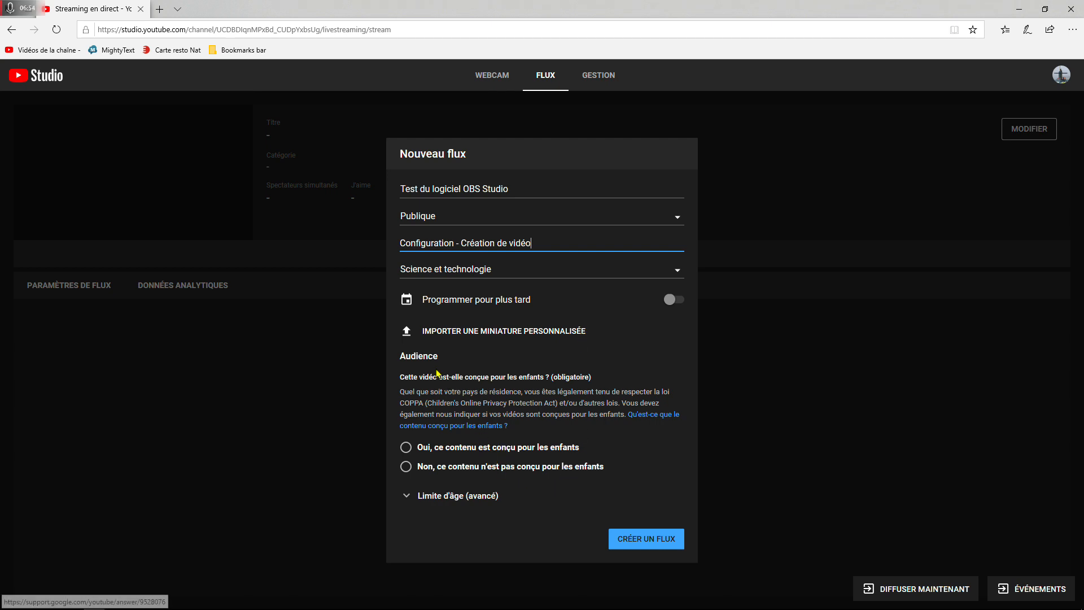
pyautogui.click(407, 471)
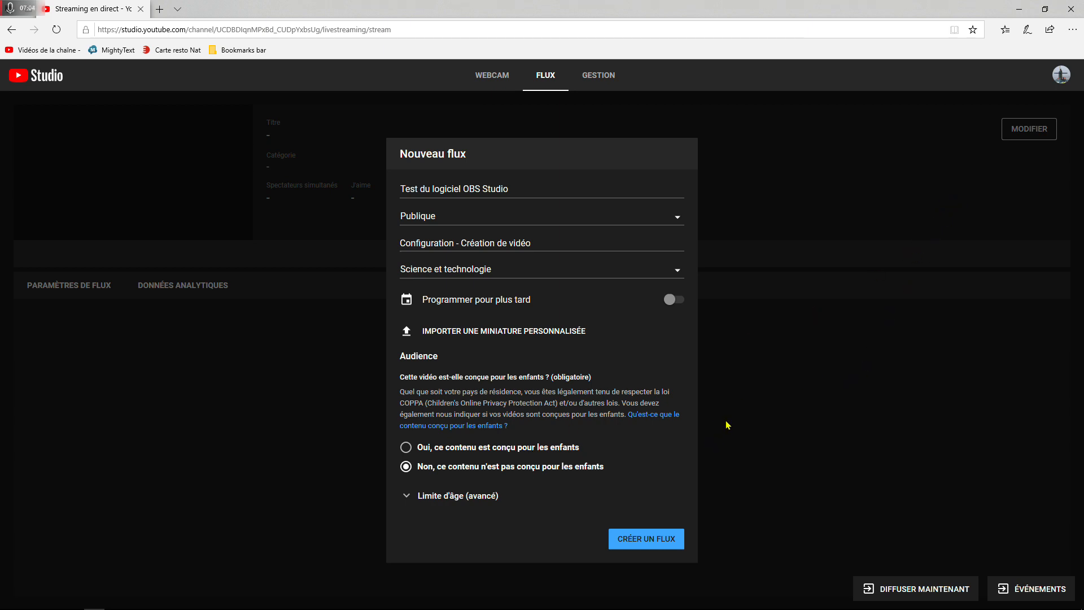
pyautogui.click(644, 541)
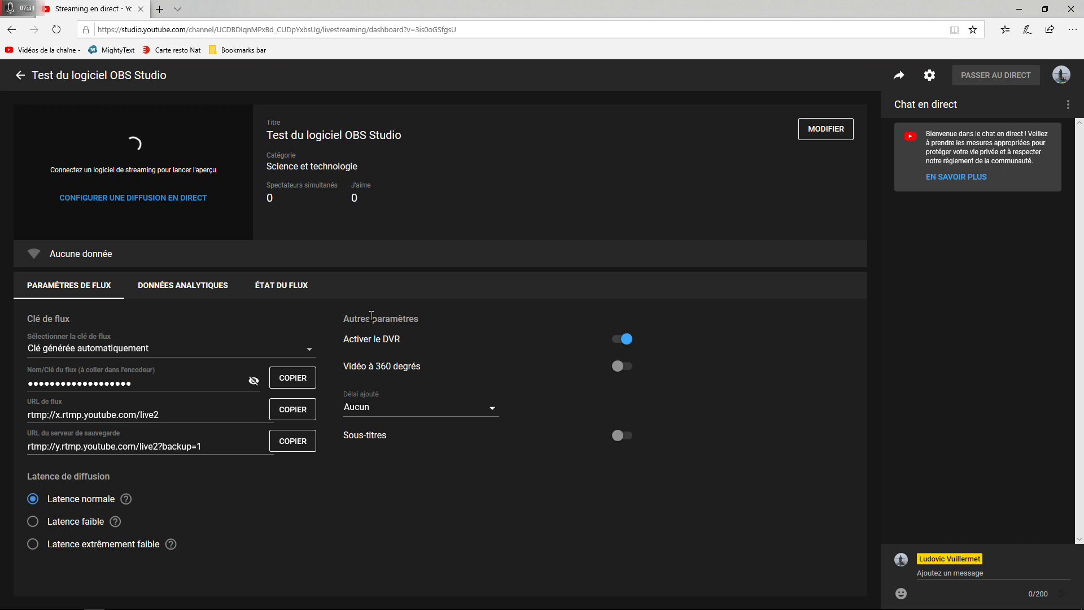
# Toggle the stream's DVR option off and back on
pyautogui.click(617, 339)
pyautogui.click(620, 341)
# Copy the generated YouTube stream key, switch to OBS, replace the existing stream key with it and save the settings
pyautogui.click(299, 379)
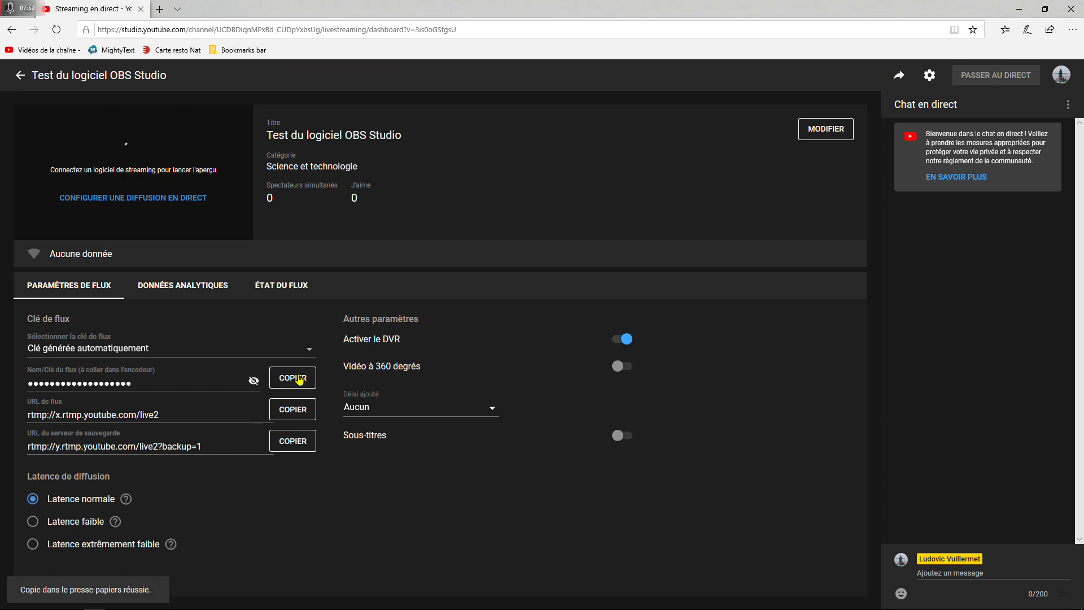
pyautogui.hotkey('alt', 'Tab')
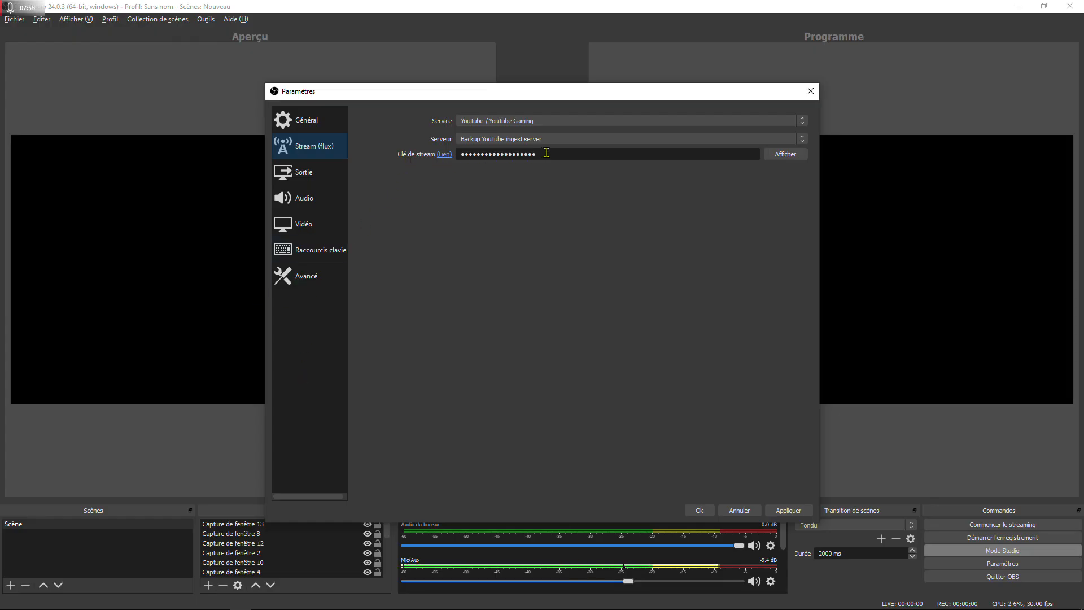
pyautogui.hotkey('ctrl', 'a')
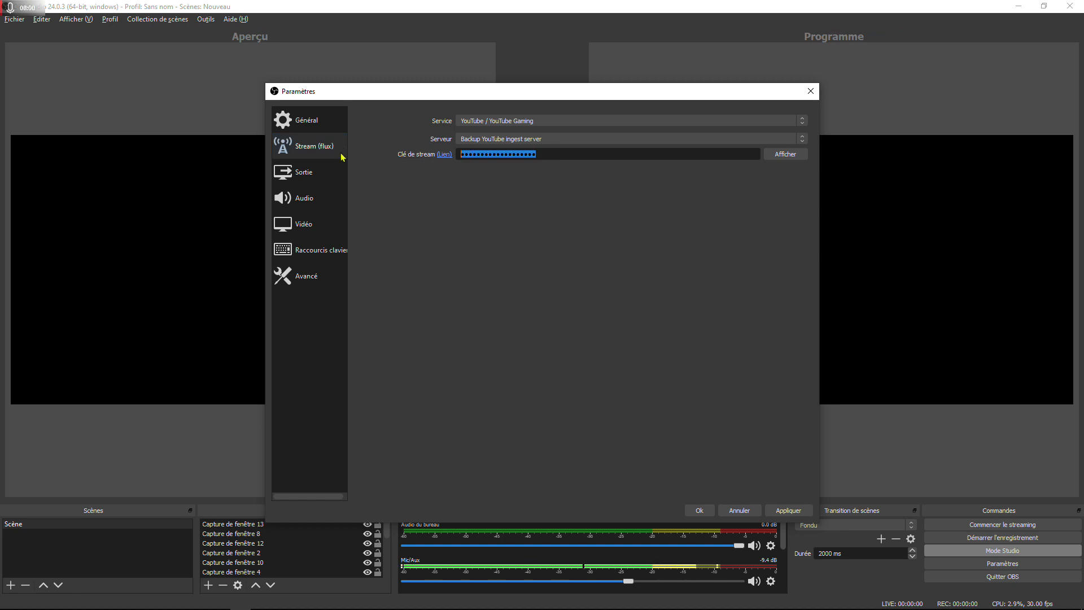
pyautogui.press('BackSpace')
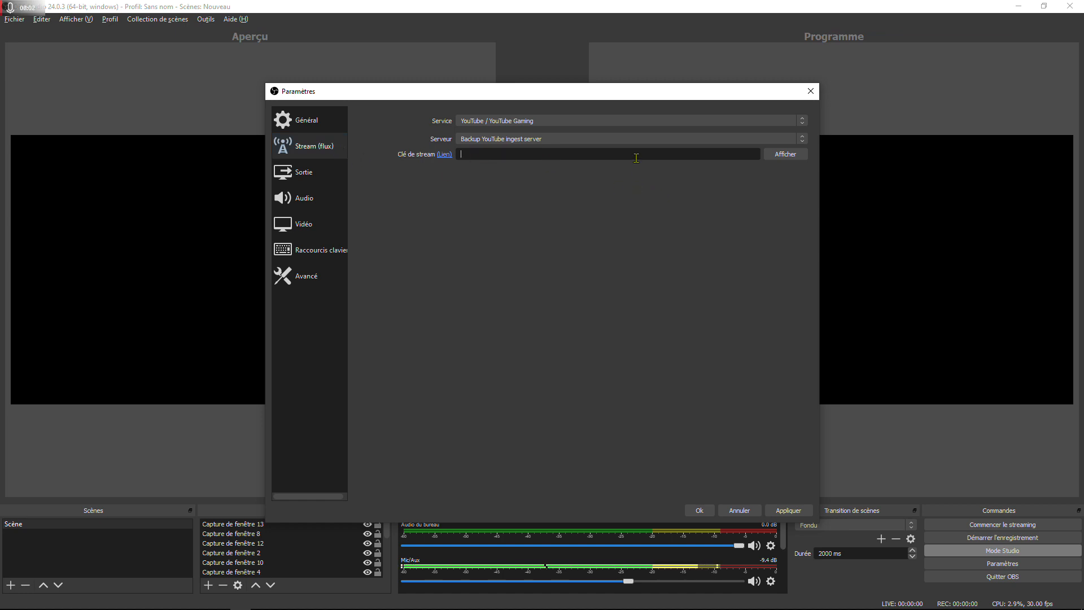
pyautogui.hotkey('ctrl', 'v')
pyautogui.click(700, 511)
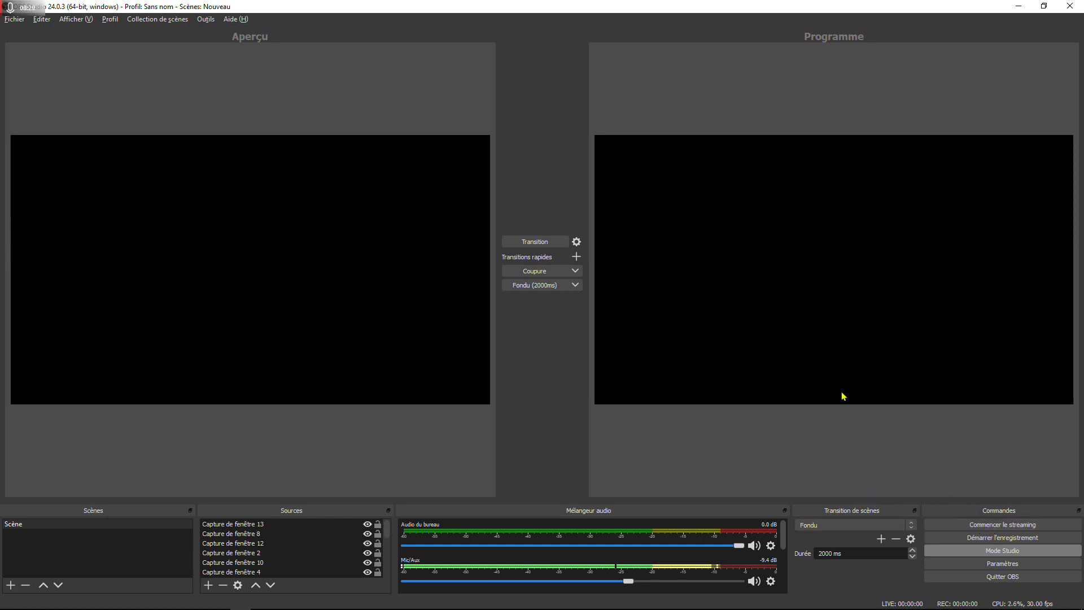
# Start streaming from OBS, confirm the start and switch to the YouTube stream dashboard in the browser
pyautogui.click(1028, 527)
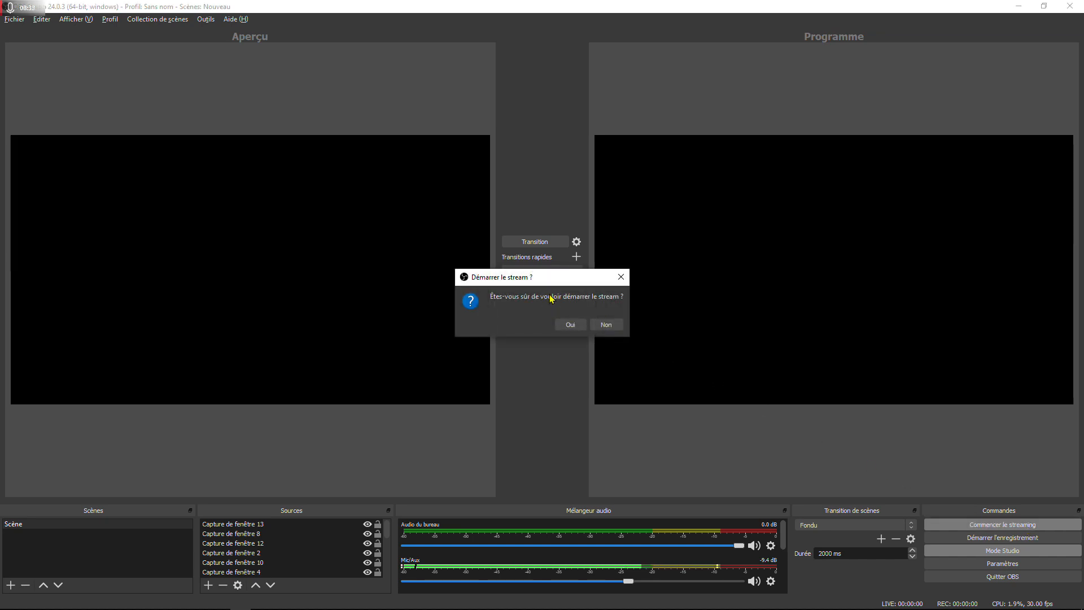
pyautogui.click(571, 327)
pyautogui.hotkey('alt', 'Tab')
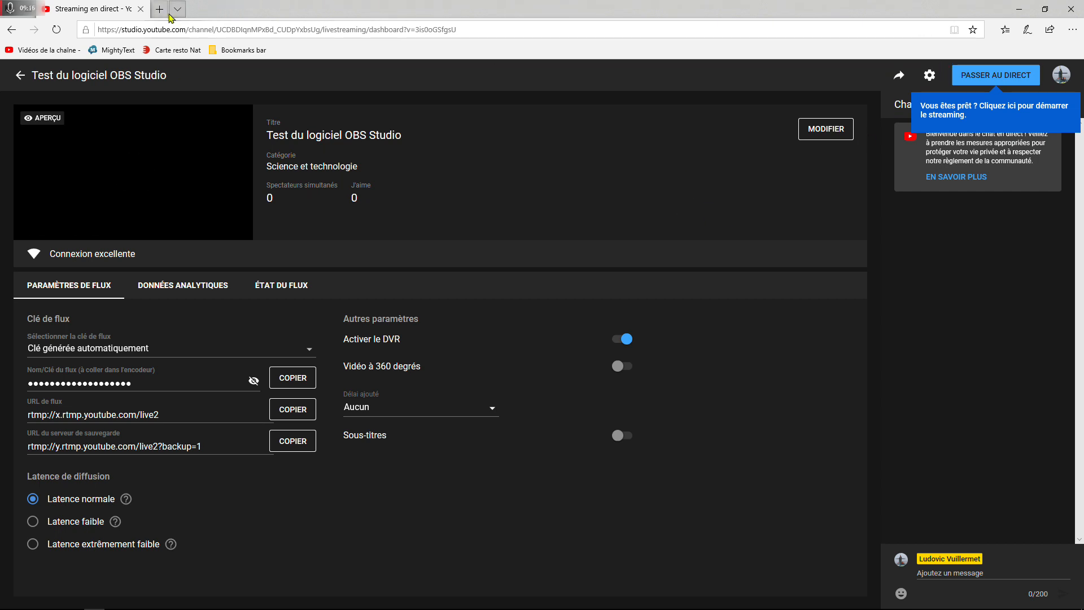
# Open the channel's video list in a new tab and look up the upcoming stream's visibility among the live broadcasts
pyautogui.click(161, 10)
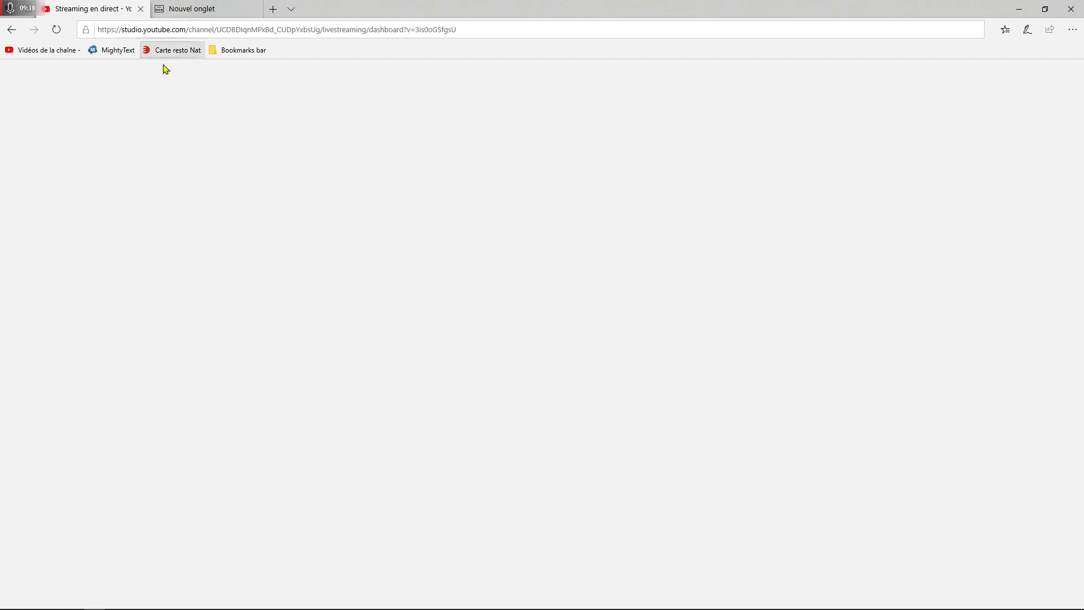
pyautogui.click(45, 51)
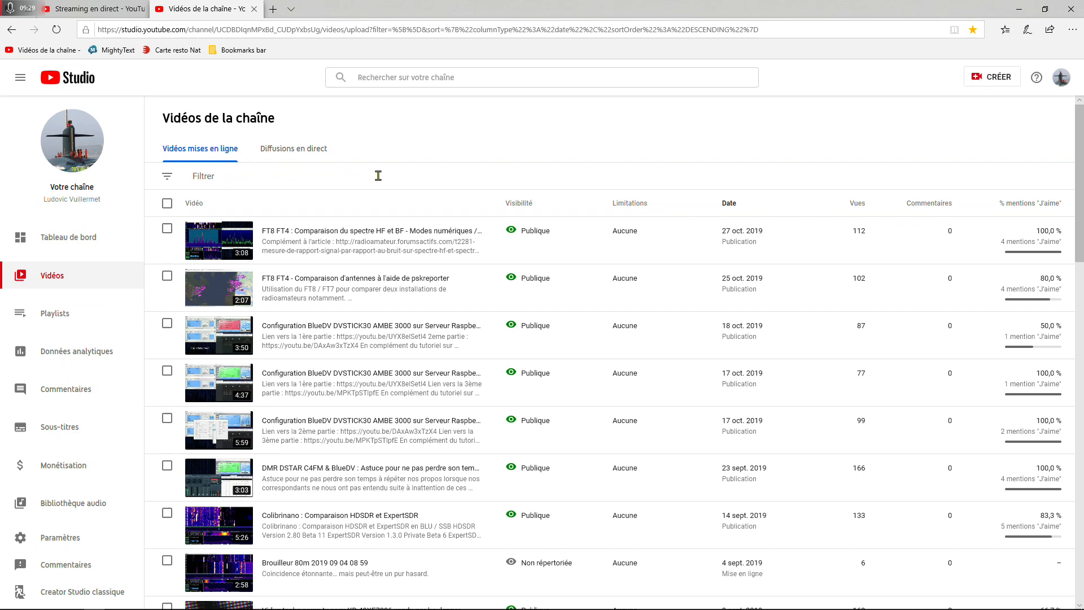
pyautogui.click(293, 149)
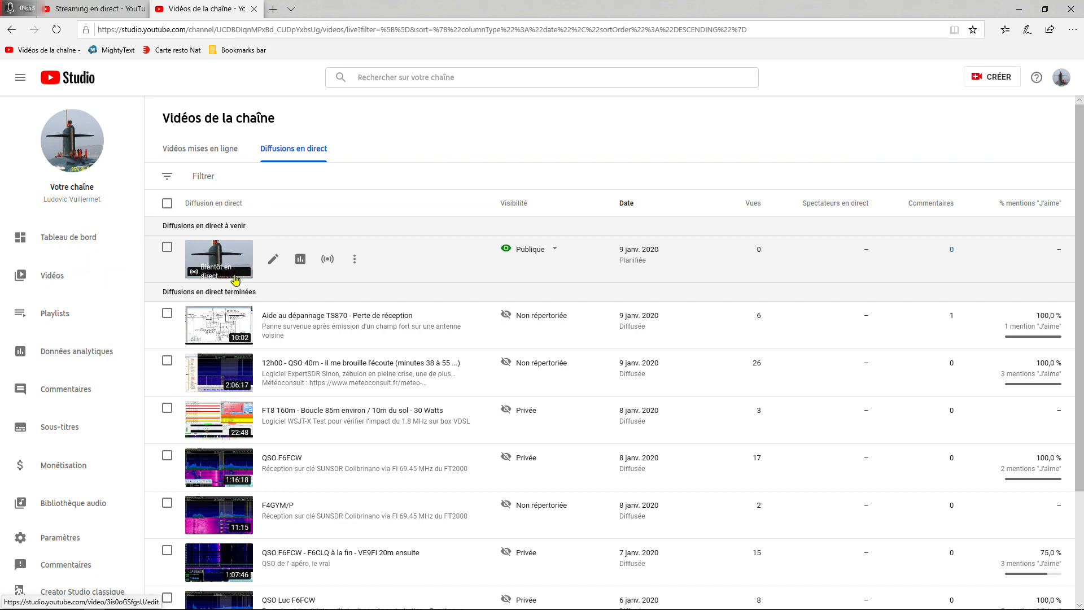
pyautogui.moveTo(524, 252)
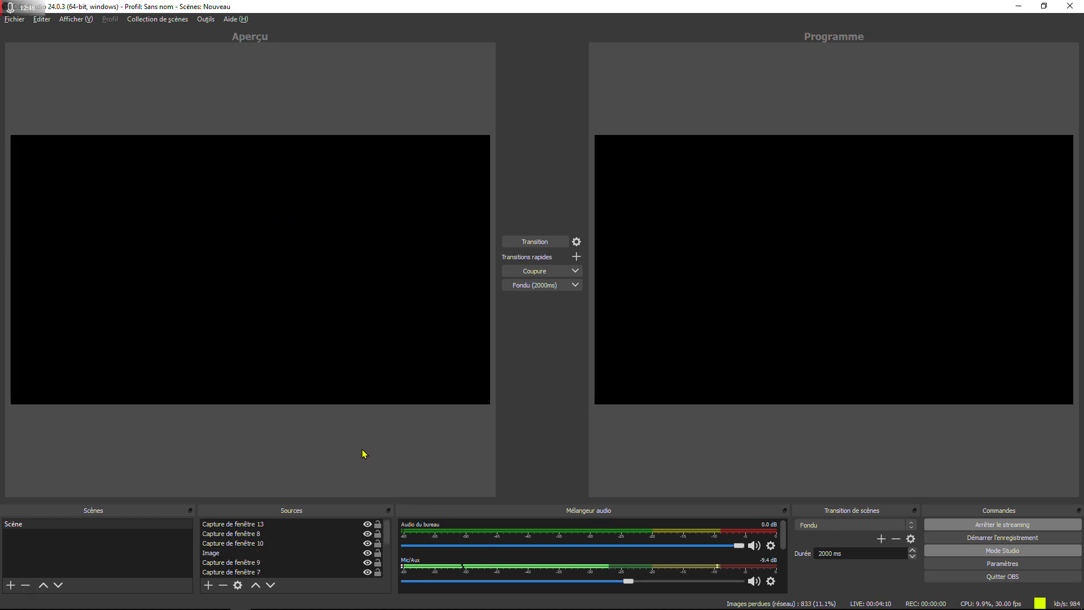
# In OBS, add a new window capture source named "HDSDR" to the scene
pyautogui.rightClick(325, 216)
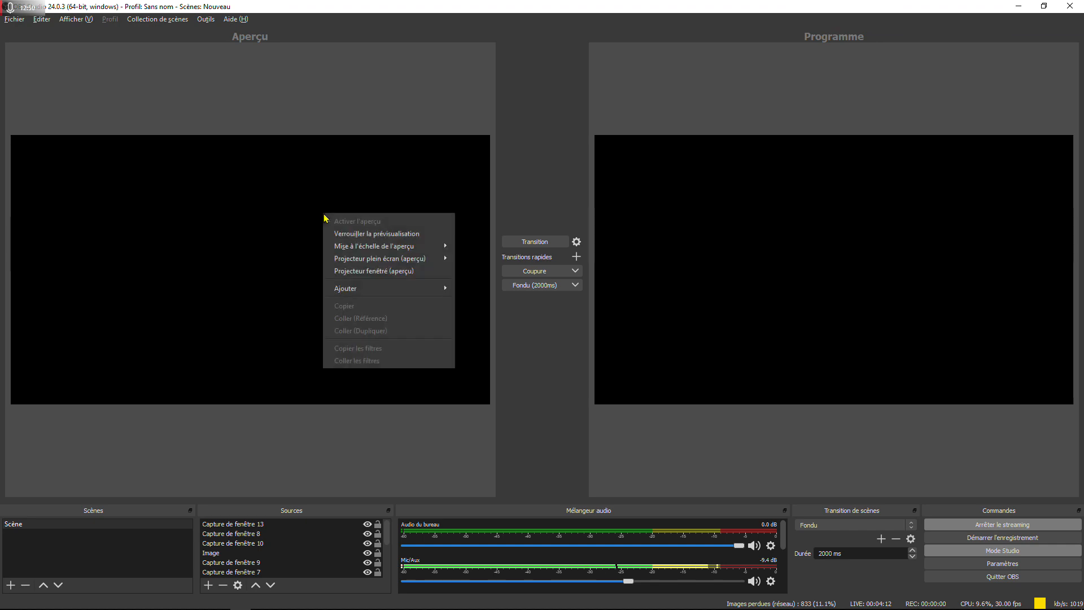
pyautogui.moveTo(358, 290)
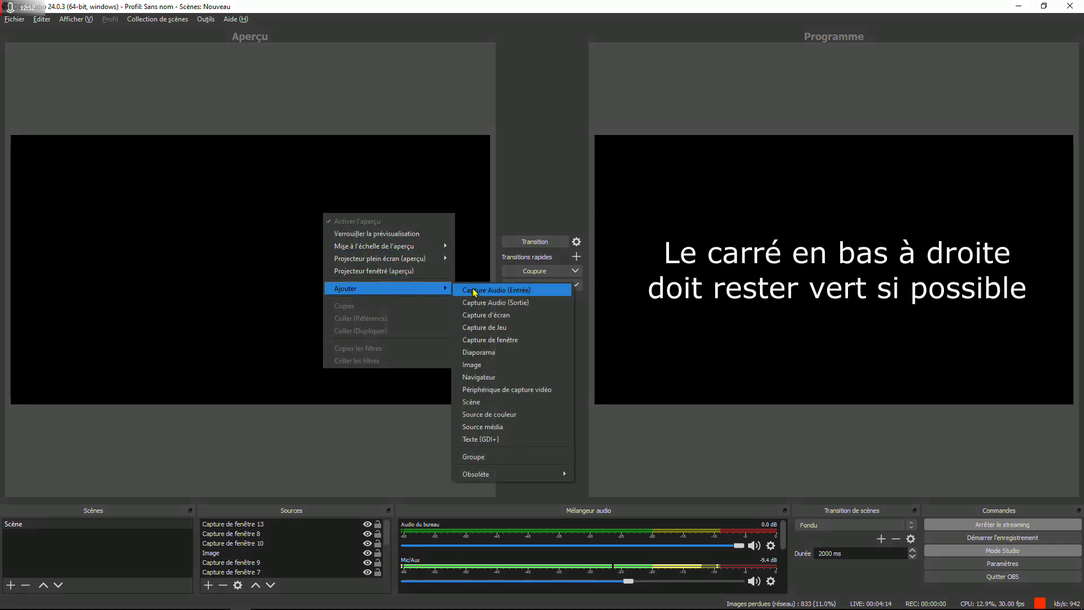
pyautogui.click(495, 345)
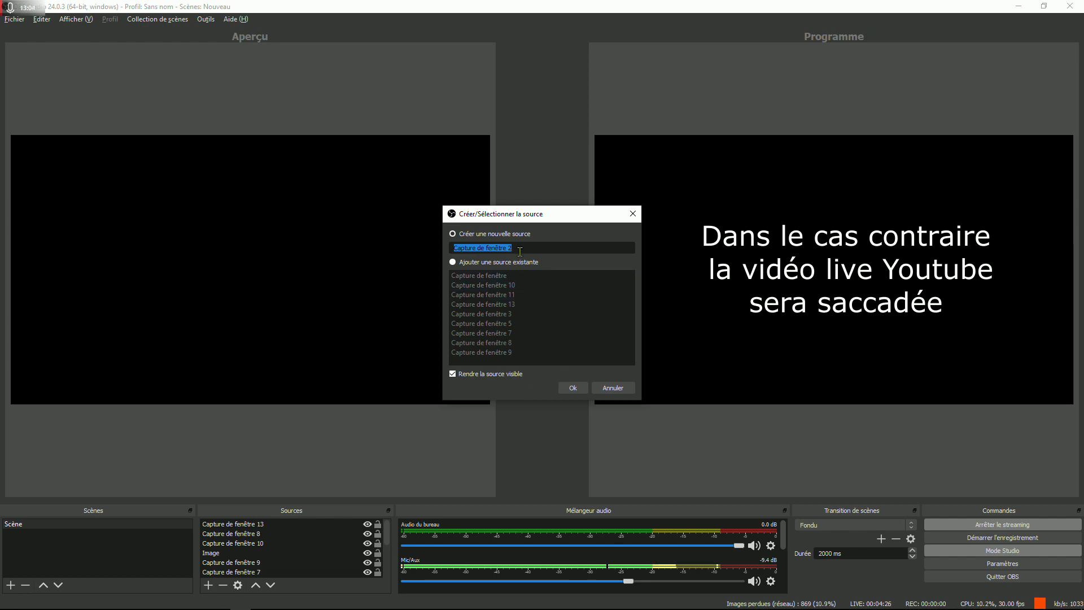
pyautogui.write('HD')
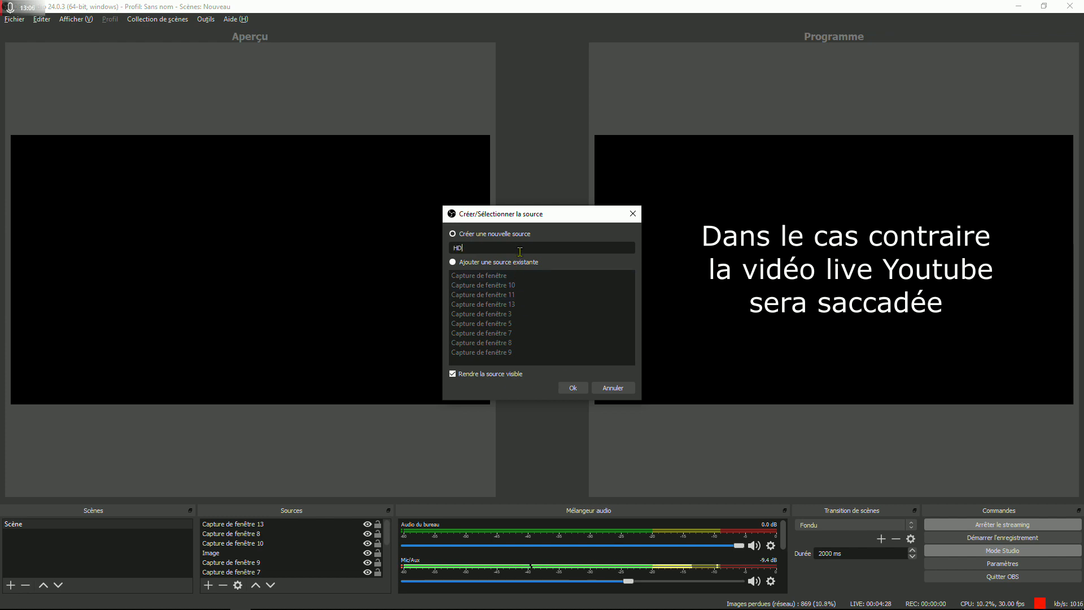
pyautogui.write('SDR')
pyautogui.click(573, 389)
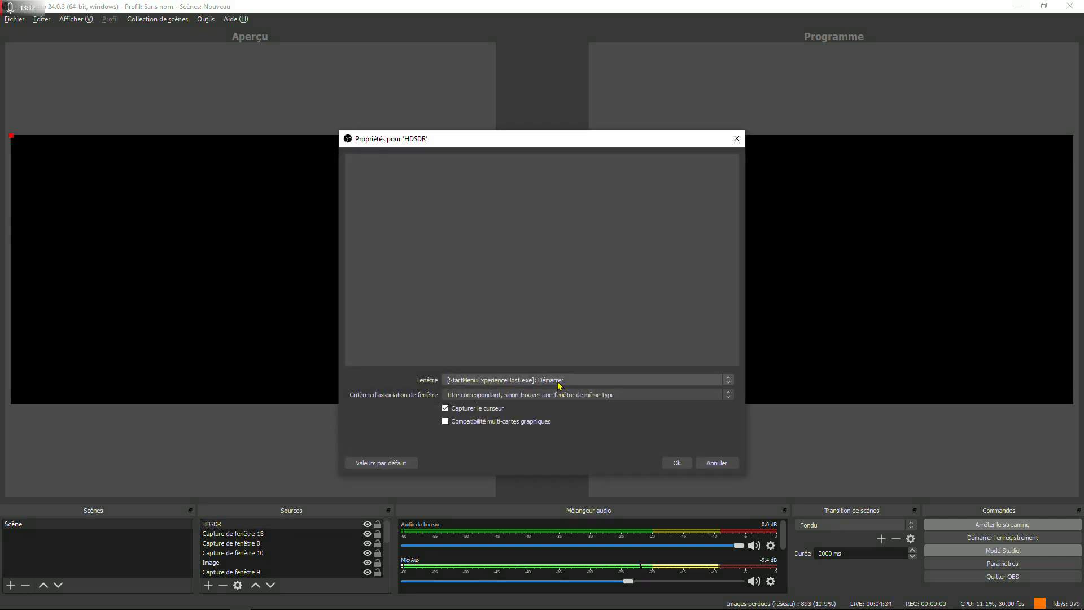
# Set the HDSDR source to capture the HDSDR.exe window and enlarge it to fill the preview canvas's height
pyautogui.click(523, 382)
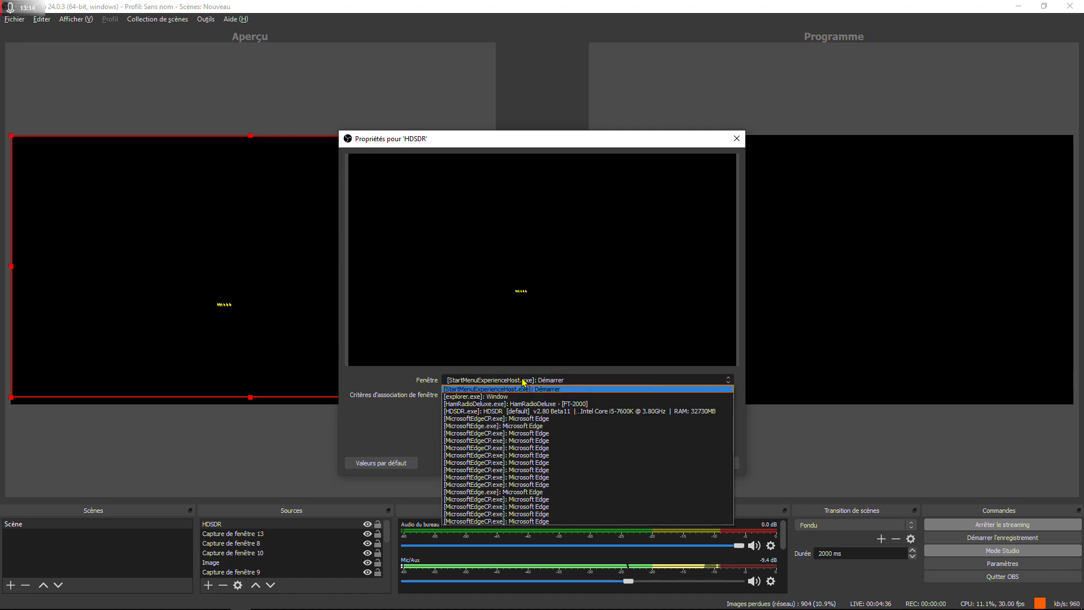
pyautogui.click(481, 414)
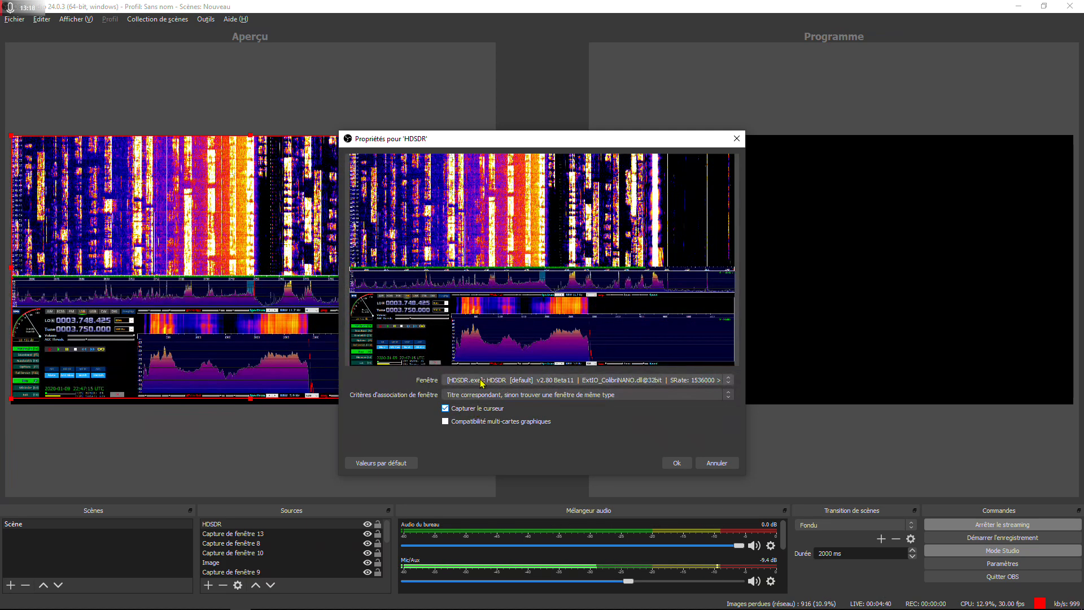
pyautogui.click(677, 463)
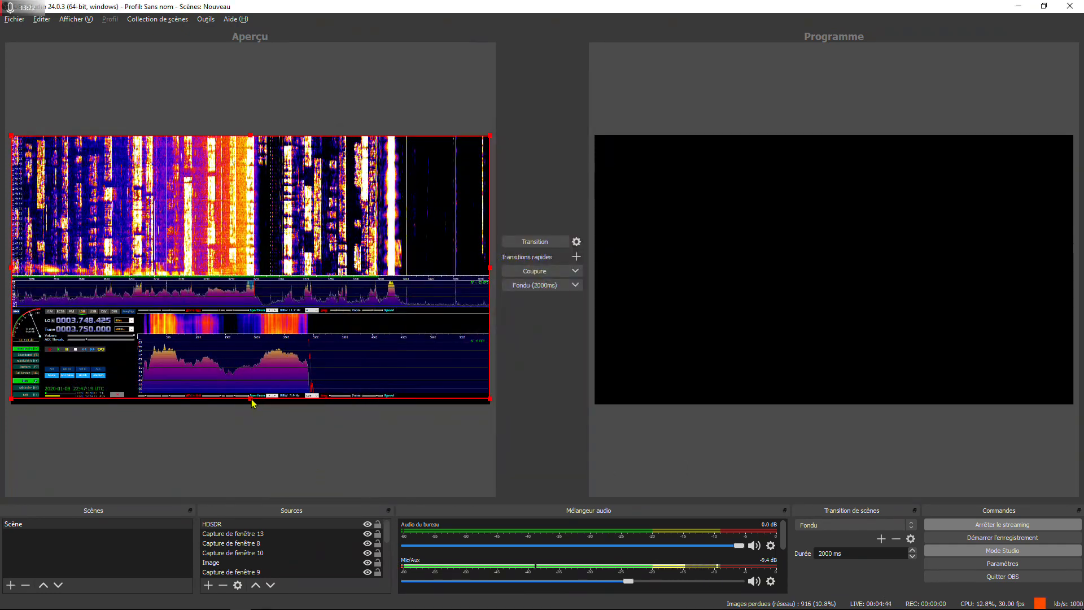
pyautogui.moveTo(251, 398); pyautogui.dragTo(256, 405)
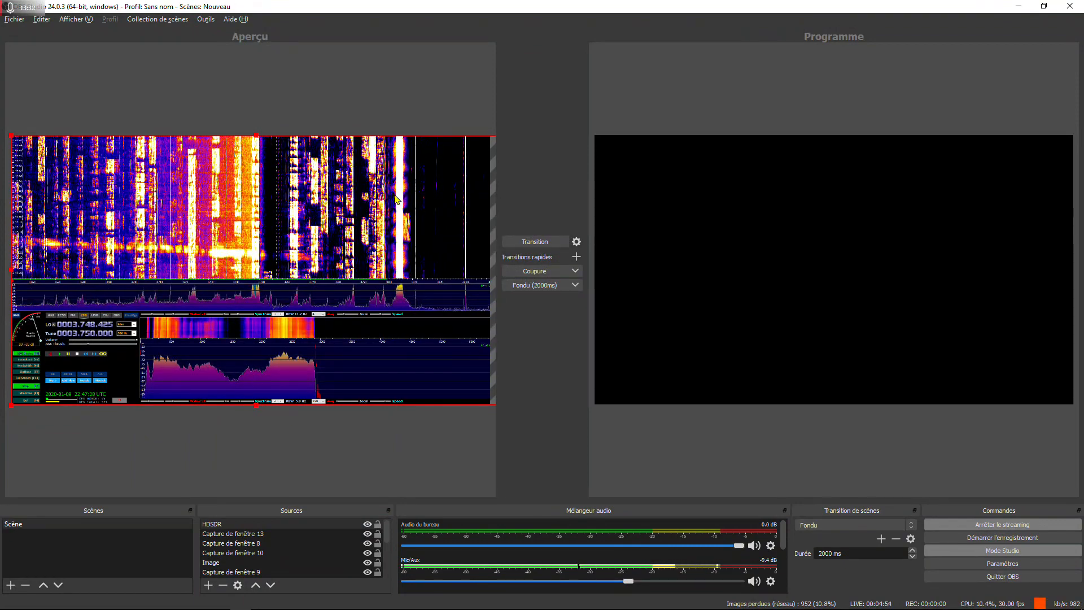
# Add a second window capture source with the default name and set it to capture the "HamRadioDeluxe - [FT-2000]" window
pyautogui.rightClick(233, 199)
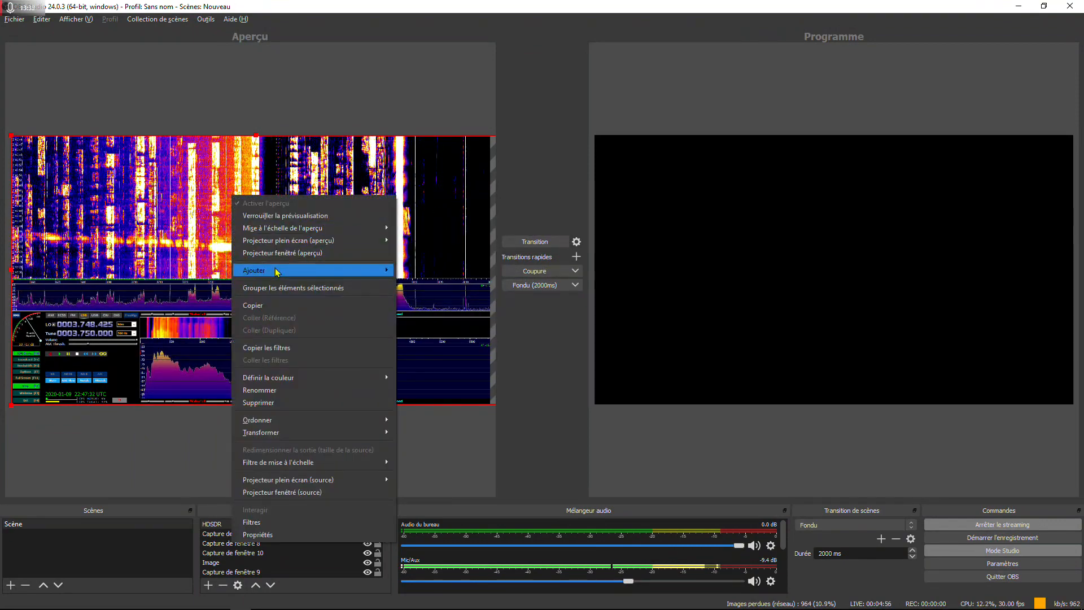
pyautogui.moveTo(277, 272)
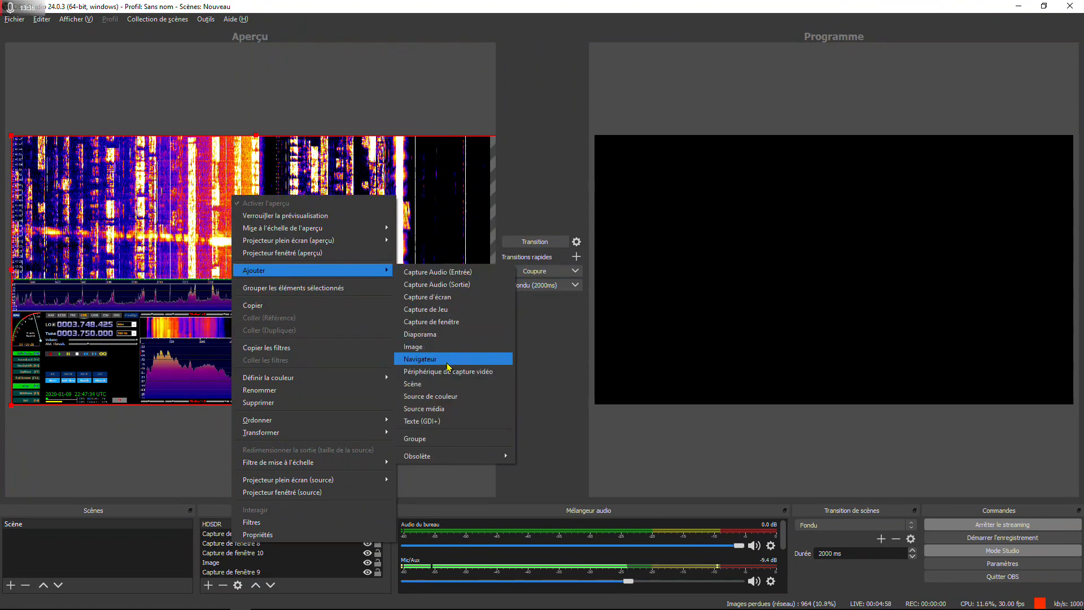
pyautogui.click(432, 321)
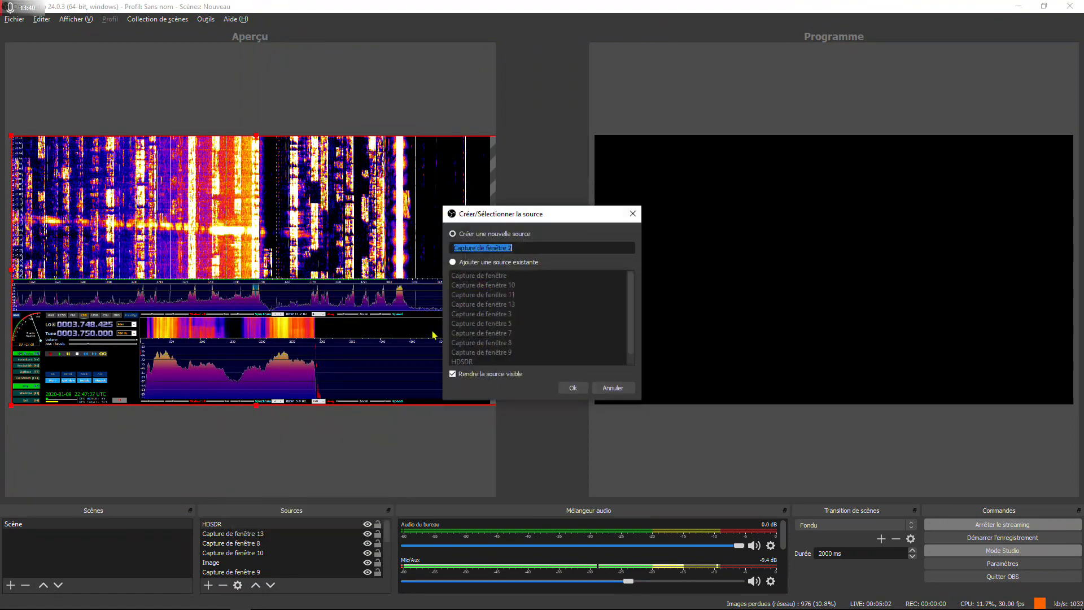
pyautogui.click(574, 388)
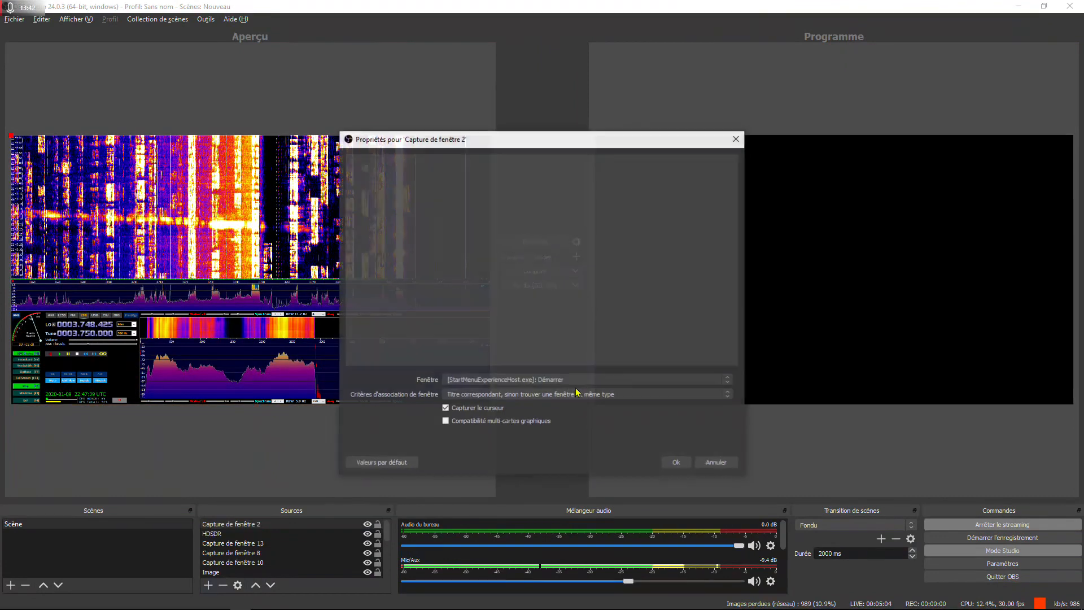
pyautogui.click(513, 381)
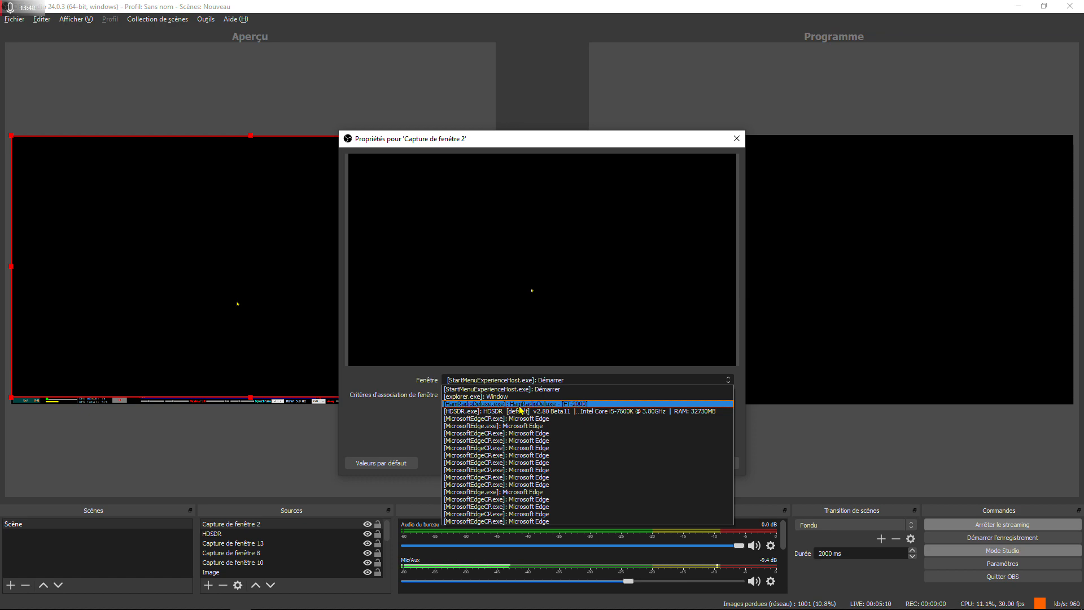
pyautogui.click(520, 405)
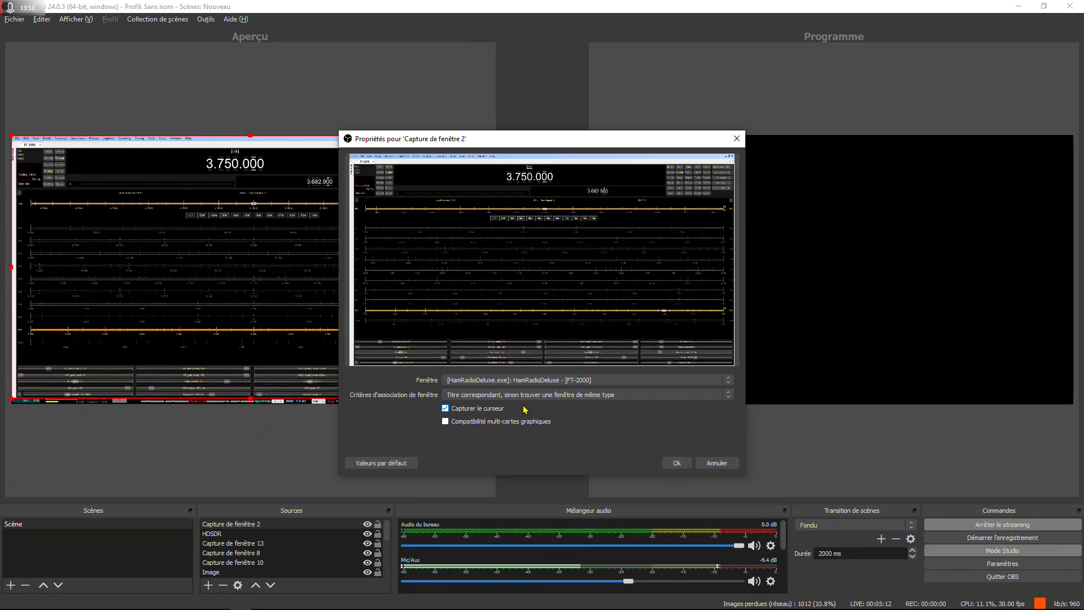
pyautogui.click(678, 463)
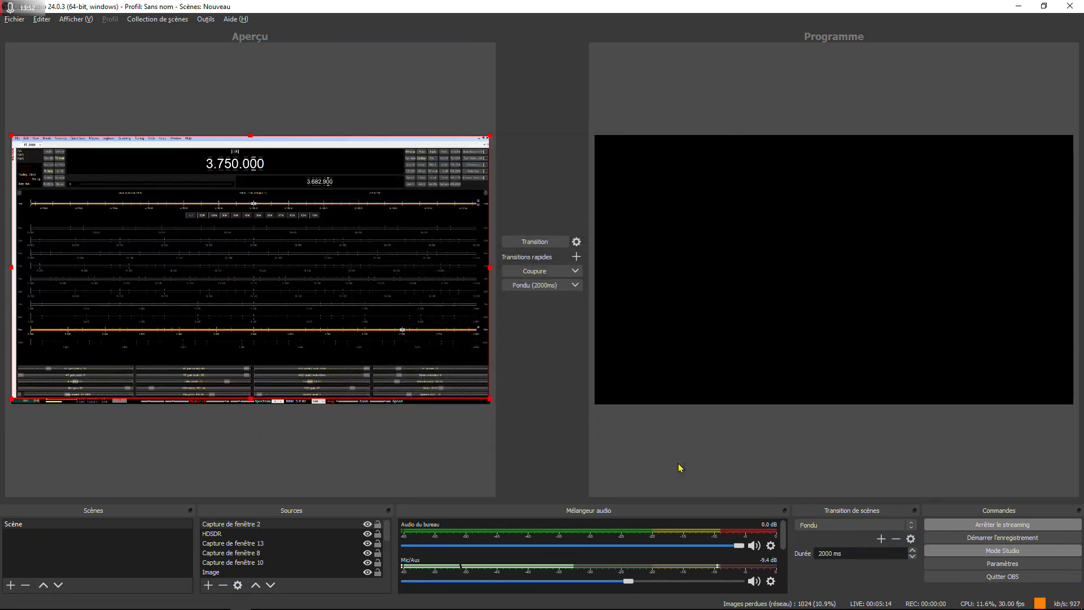
# Move the HamRadioDeluxe capture down to the canvas's lower edge and shift the HDSDR capture up so it sits directly above it
pyautogui.moveTo(251, 163); pyautogui.dragTo(246, 390)
pyautogui.moveTo(230, 318); pyautogui.dragTo(247, 281)
pyautogui.moveTo(288, 388); pyautogui.dragTo(290, 373)
pyautogui.moveTo(300, 298)
pyautogui.mouseDown()
pyautogui.moveTo(301, 263)
pyautogui.moveTo(301, 282)
pyautogui.mouseUp()
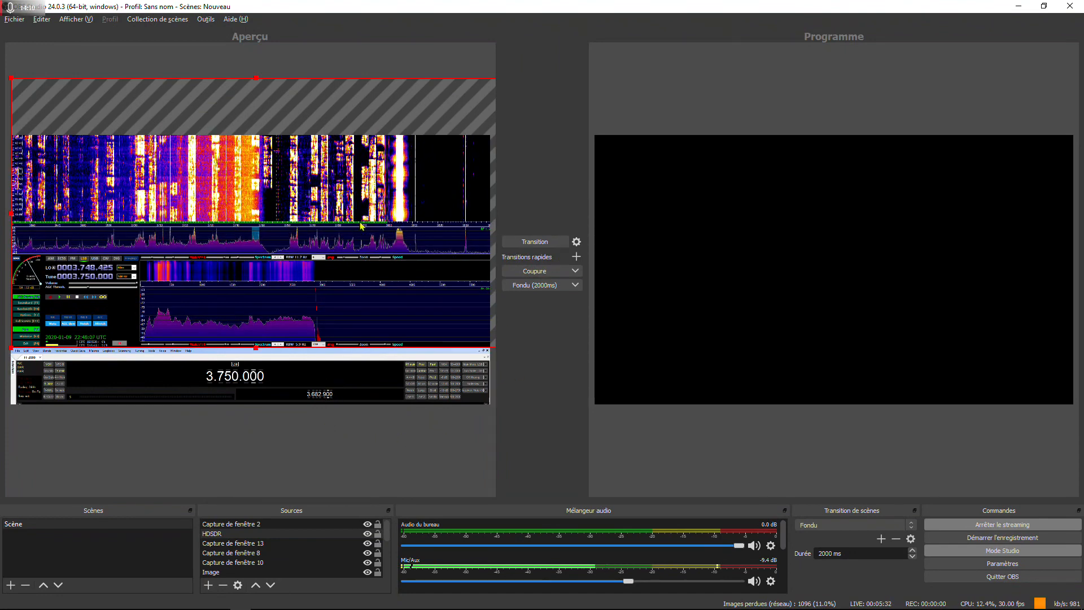
pyautogui.rightClick(310, 257)
pyautogui.click(378, 464)
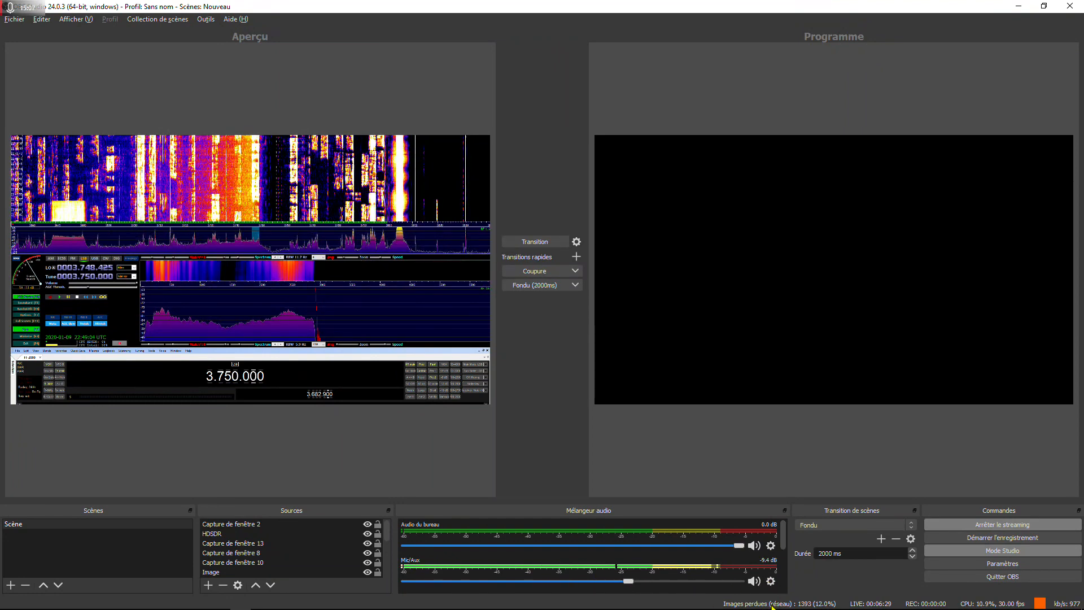
# Check the capture device in the Mic/Aux properties and close them with the existing settings
pyautogui.click(771, 582)
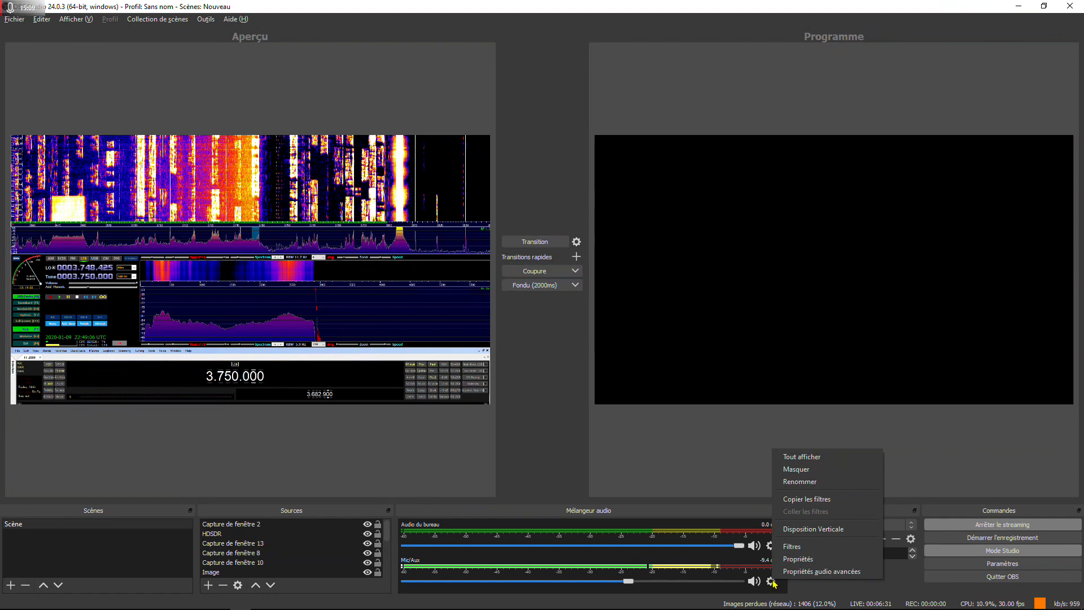
pyautogui.click(811, 560)
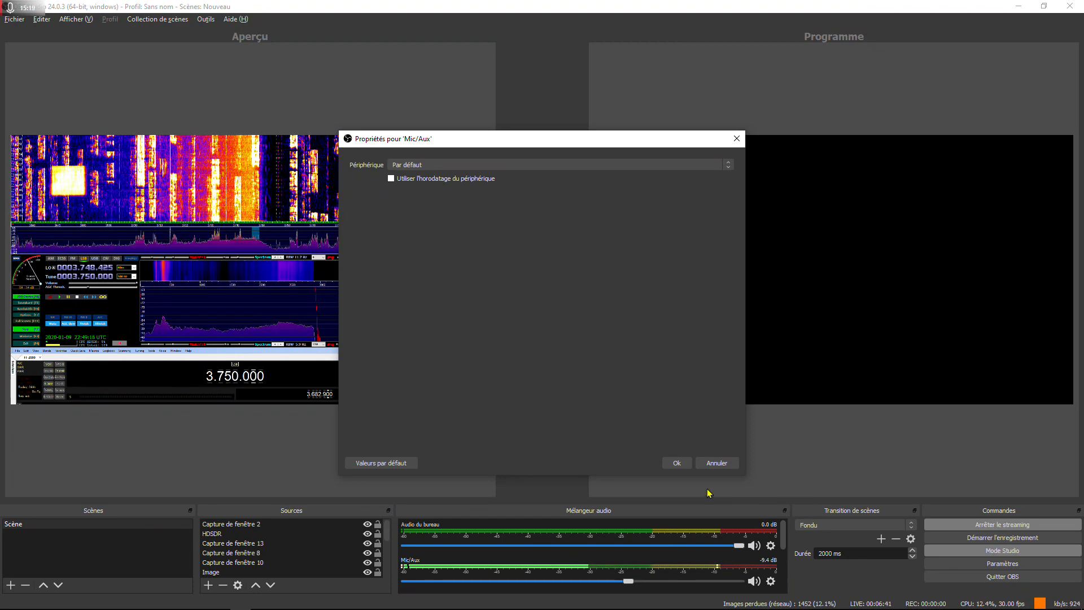
pyautogui.click(678, 463)
# Examine the Mic/Aux audio filters, covering the available filter types and the noise suppression and Noise Gate settings
pyautogui.click(771, 581)
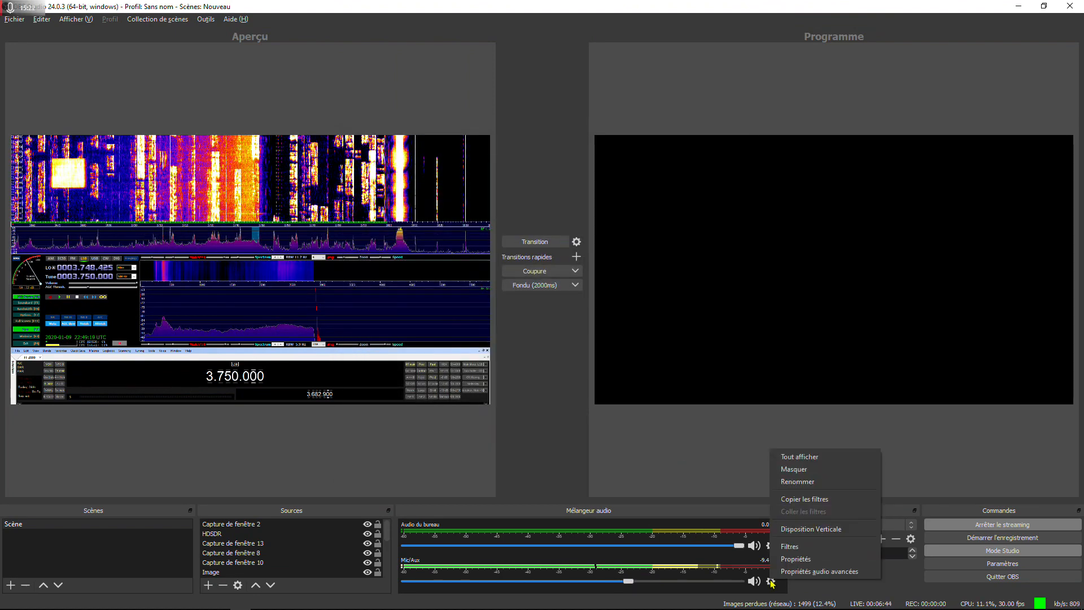
pyautogui.click(794, 546)
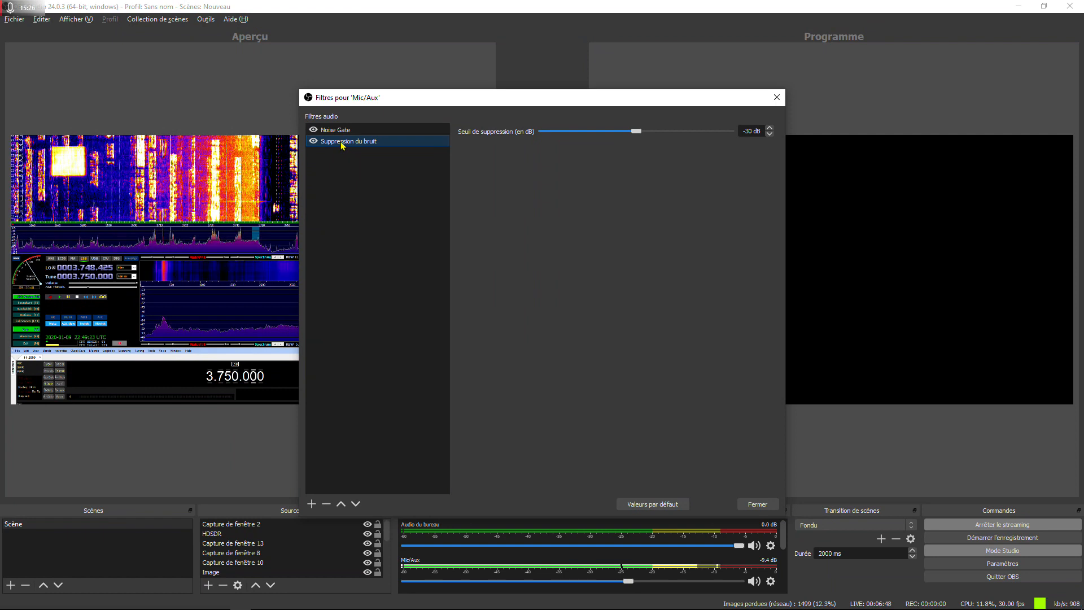
pyautogui.click(312, 503)
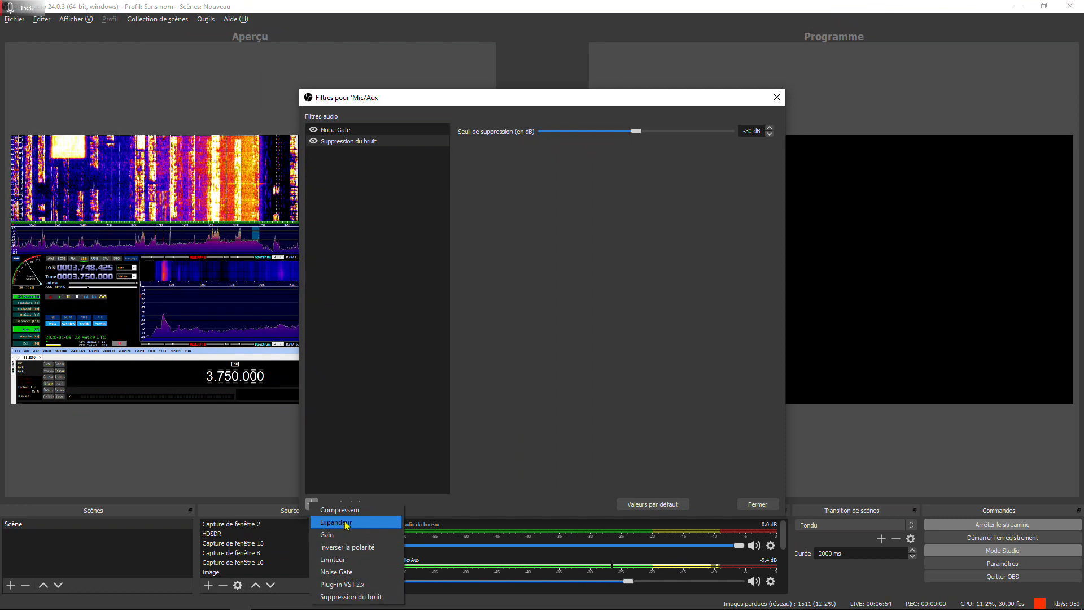
pyautogui.click(378, 426)
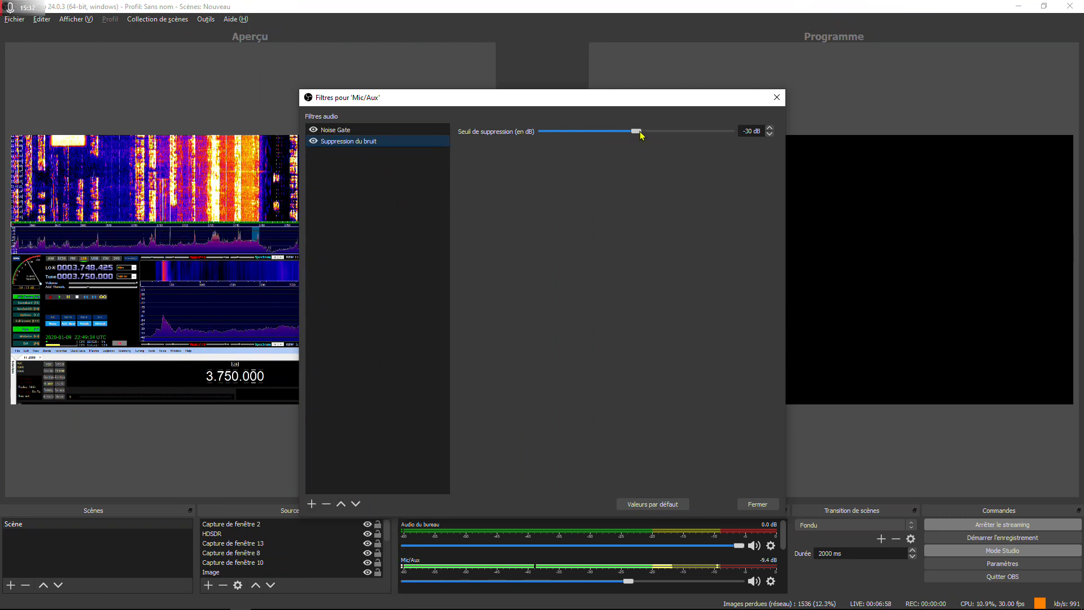
pyautogui.click(342, 131)
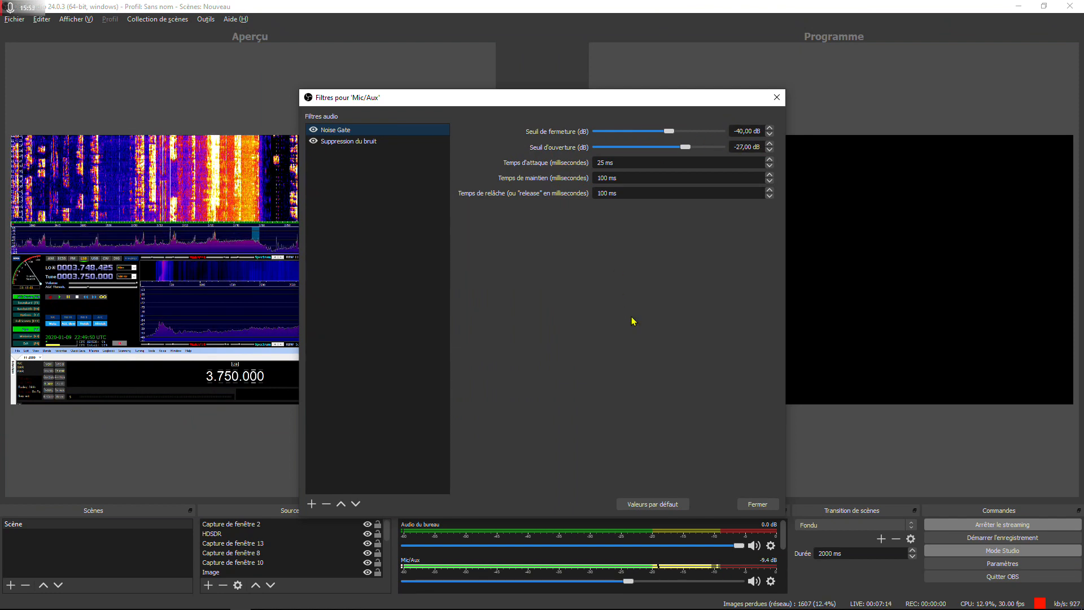
pyautogui.click(757, 504)
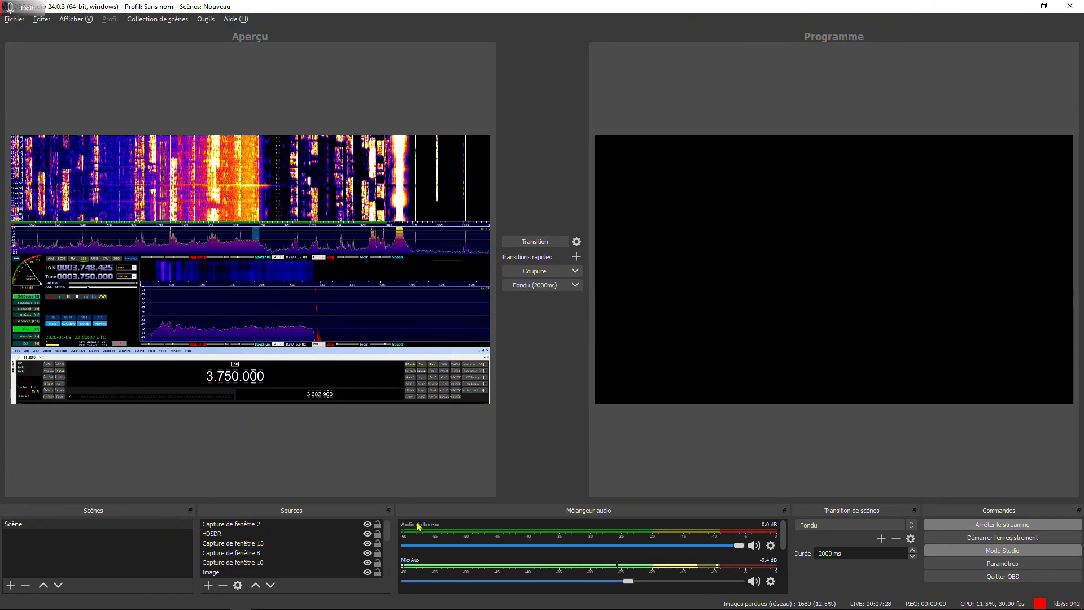
# Review the device choices in the desktop audio properties, keep "Par défaut" and confirm
pyautogui.click(771, 545)
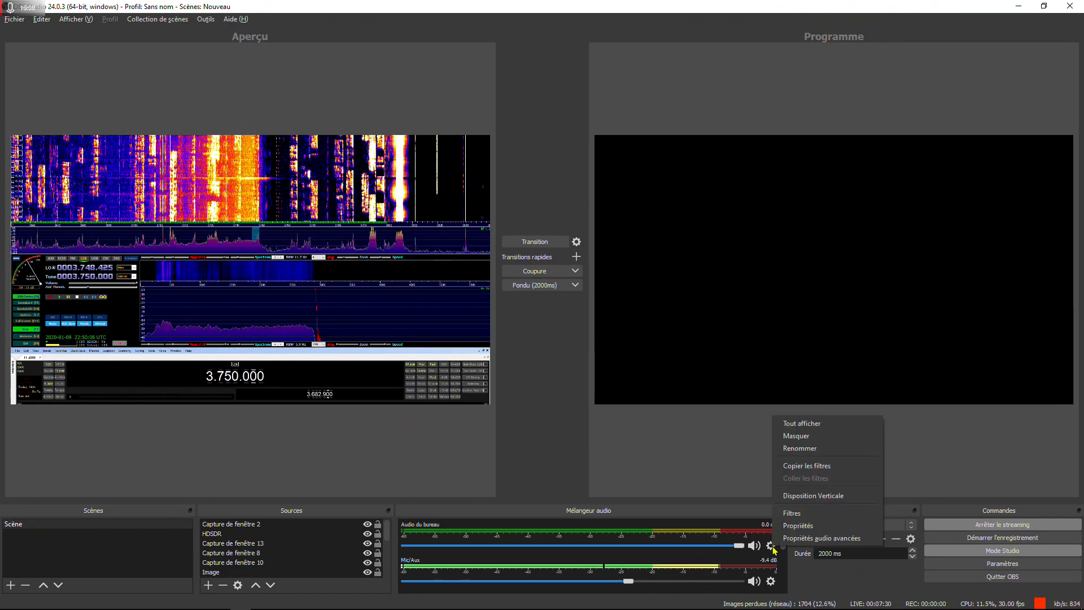
pyautogui.click(831, 529)
pyautogui.click(585, 165)
pyautogui.click(515, 168)
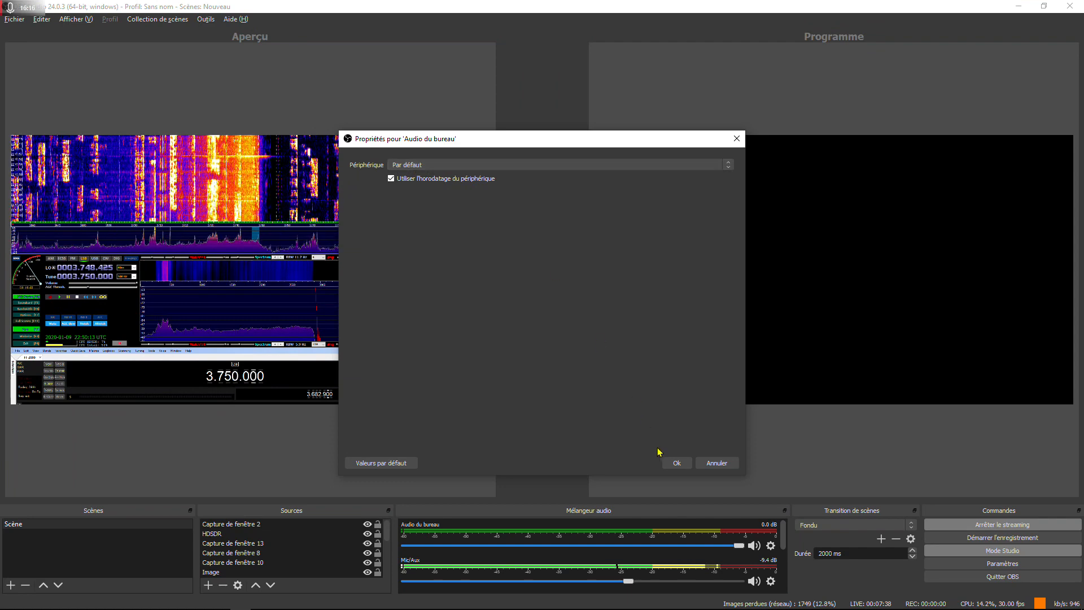
pyautogui.click(676, 463)
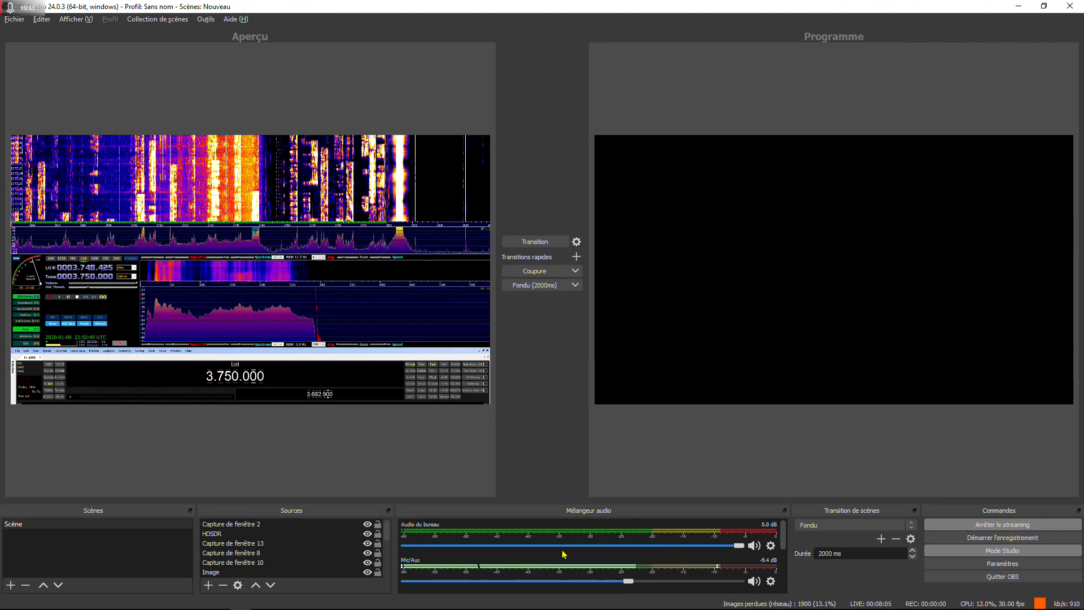
# Switch to YouTube Studio and take the "Test du logiciel OBS Studio" broadcast live
pyautogui.hotkey('alt', 'Tab')
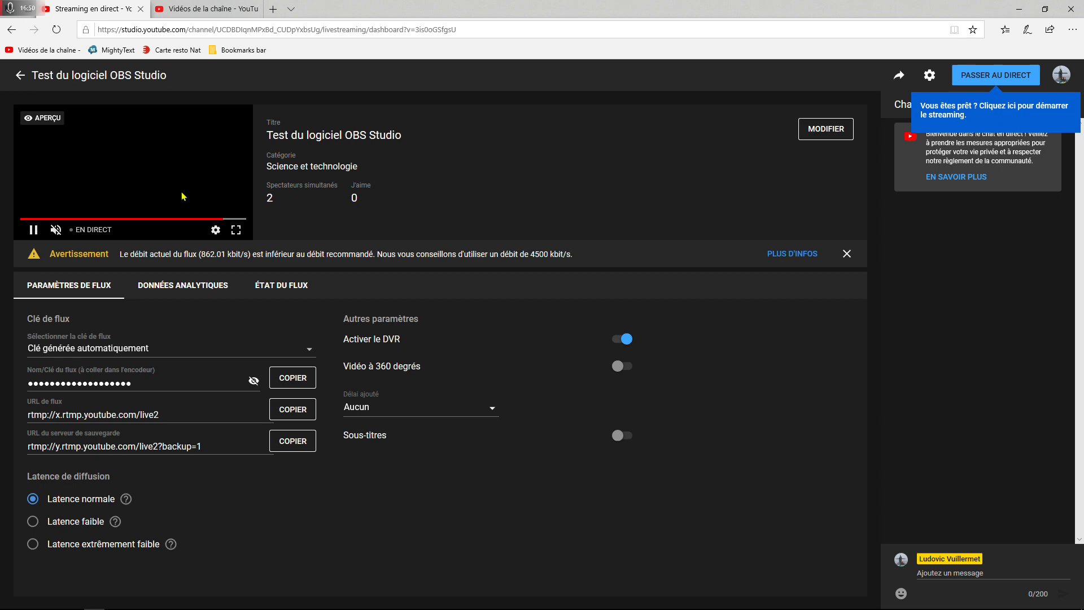
pyautogui.hotkey('alt', 'Tab')
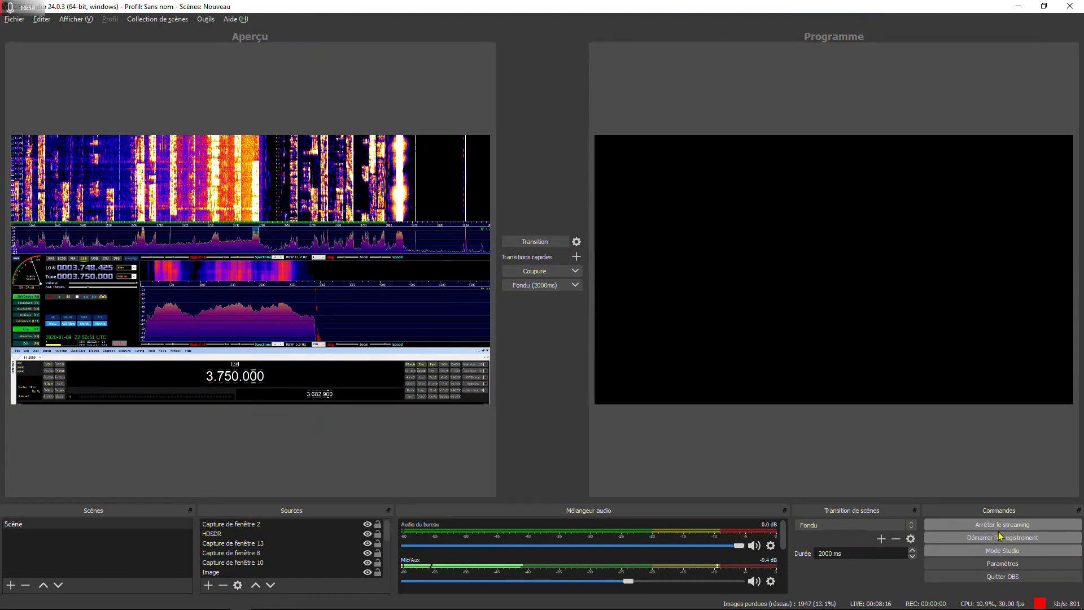
pyautogui.hotkey('alt', 'Tab')
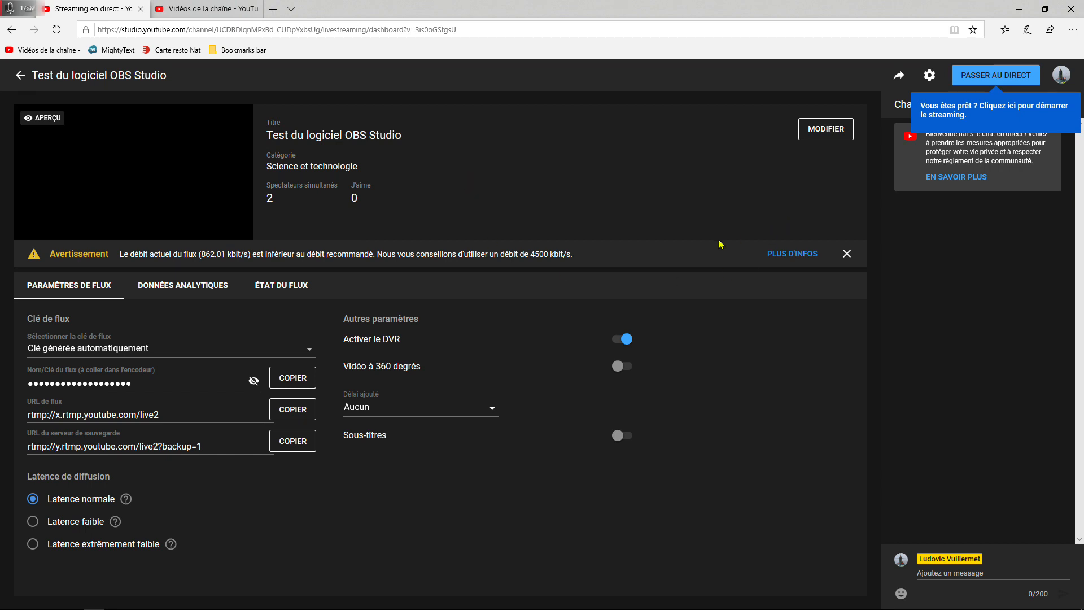
pyautogui.click(998, 78)
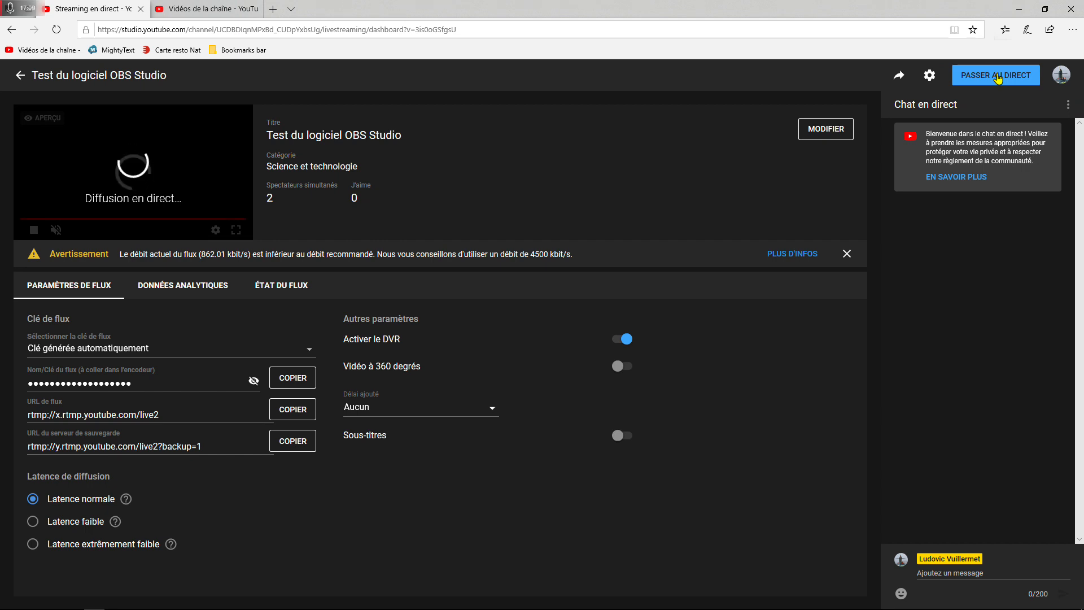
pyautogui.click(998, 78)
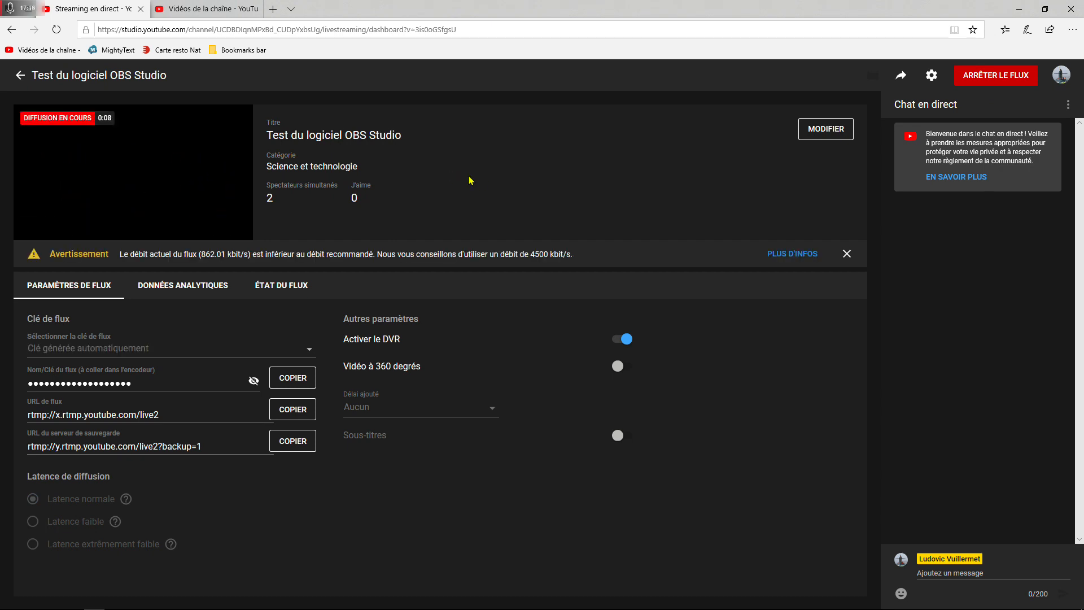
# Switch to OBS Studio, transition the preview scene to the programme output and check the live picture in YouTube Studio's streaming dashboard
pyautogui.hotkey('alt', 'Tab')
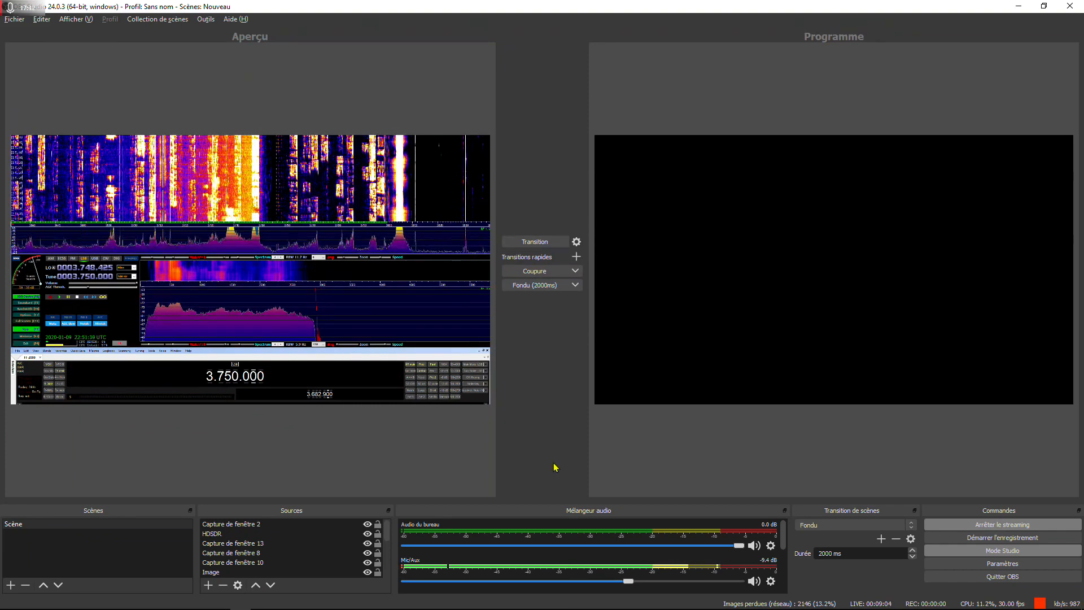
pyautogui.click(536, 242)
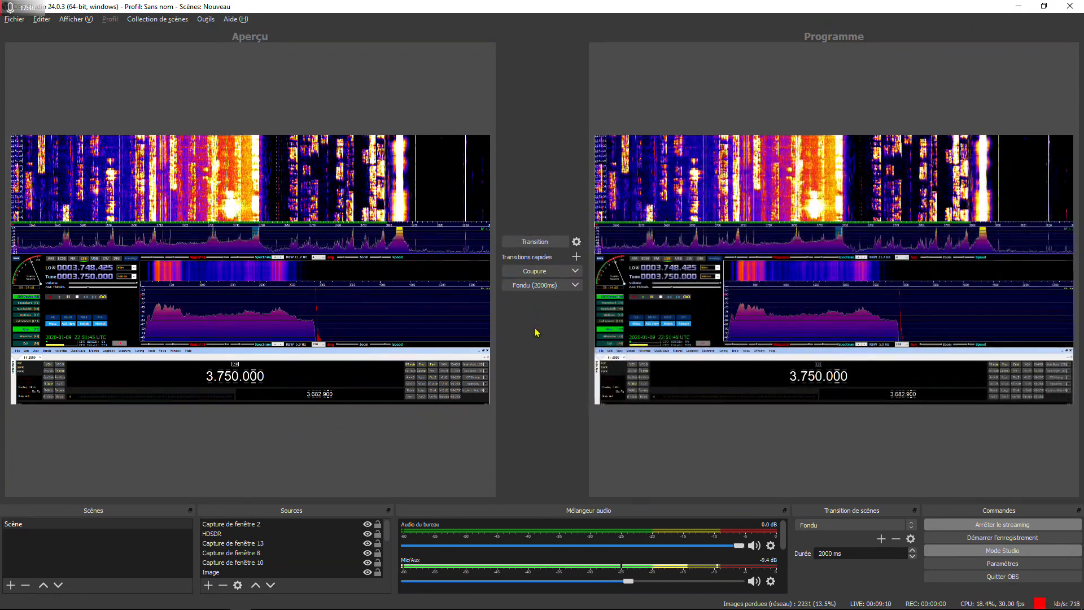
pyautogui.hotkey('alt', 'Tab')
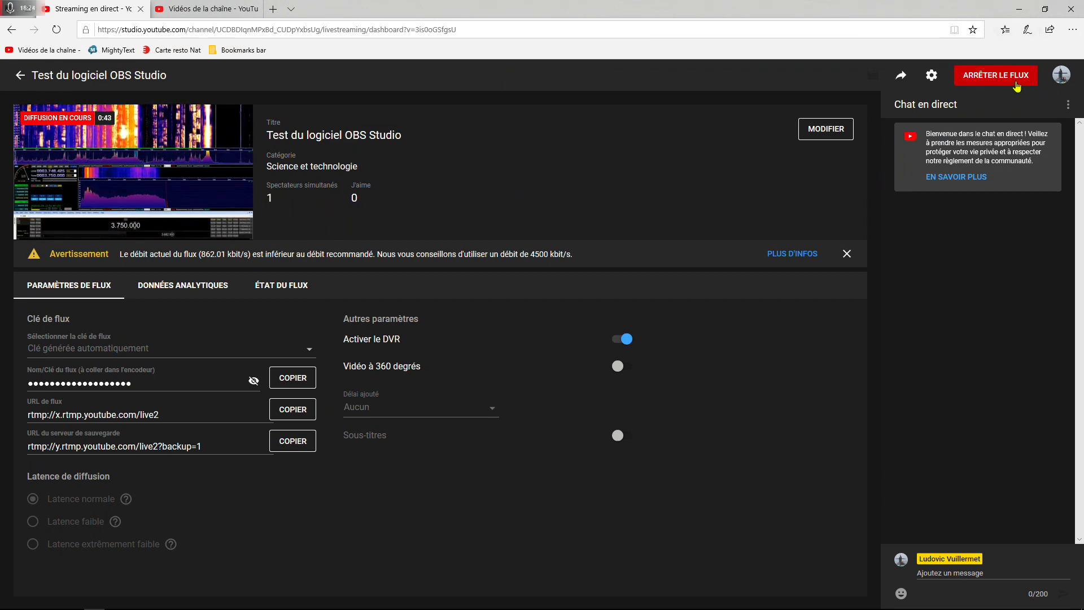
pyautogui.moveTo(229, 183)
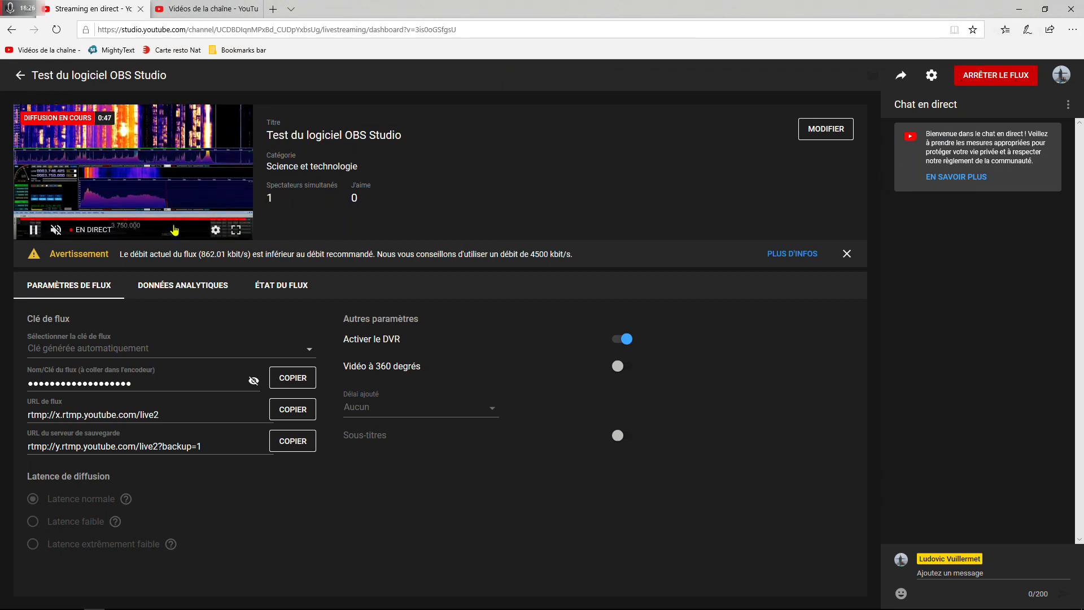
pyautogui.hotkey('alt', 'Tab')
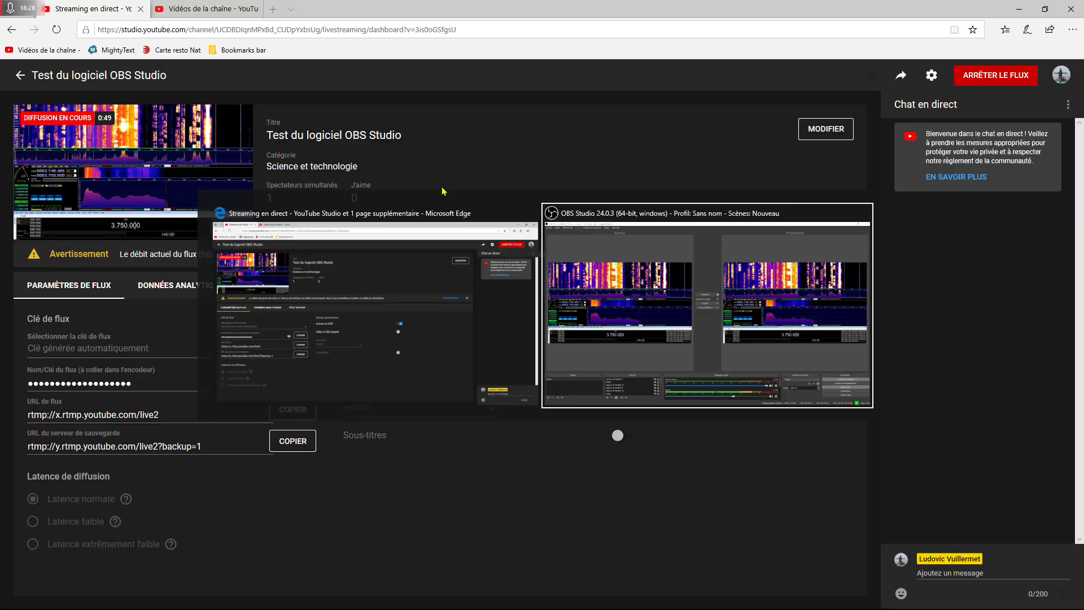
pyautogui.hotkey('alt', 'Tab')
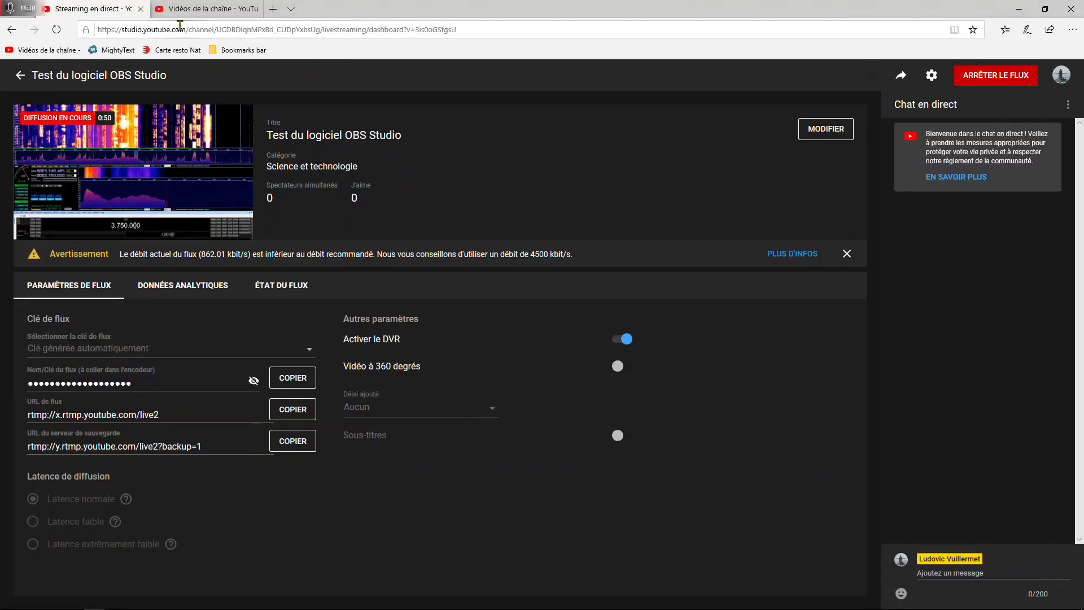
# Reload the channel's list of live broadcasts and check the entry for the current stream
pyautogui.click(195, 9)
pyautogui.press('F5')
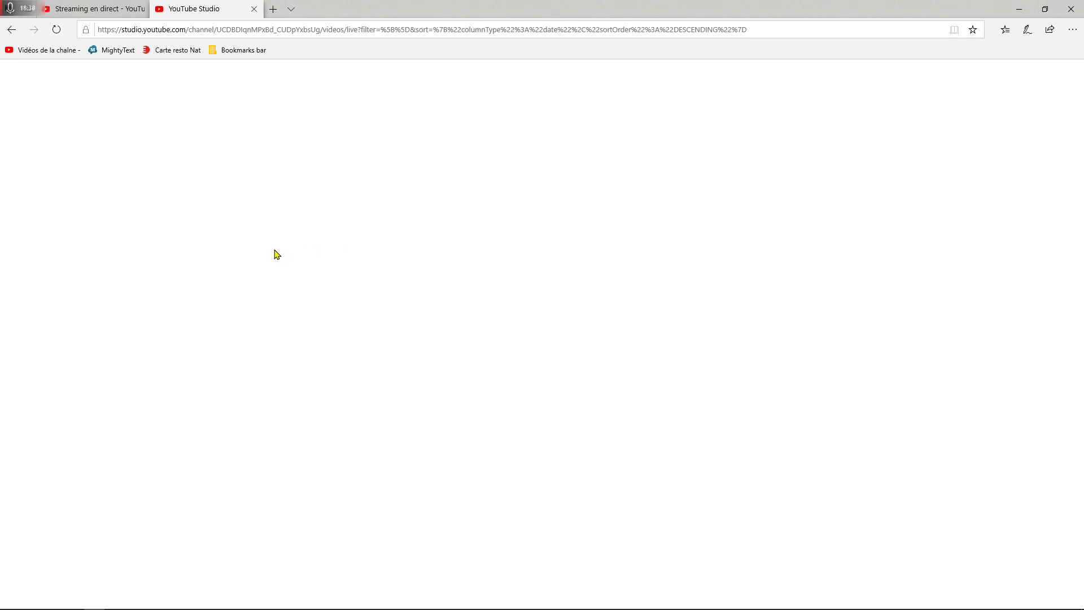
pyautogui.moveTo(274, 257)
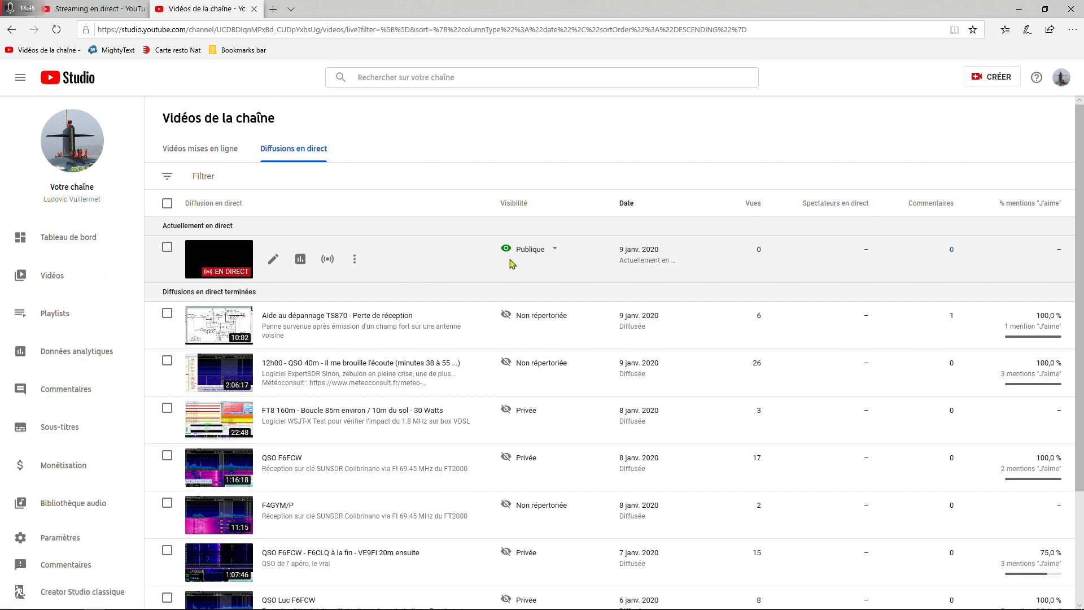
# Switch to OBS Studio, nudge the HDSDR capture up in the preview and move the HamRadioDeluxe capture up over it
pyautogui.hotkey('alt', 'Tab')
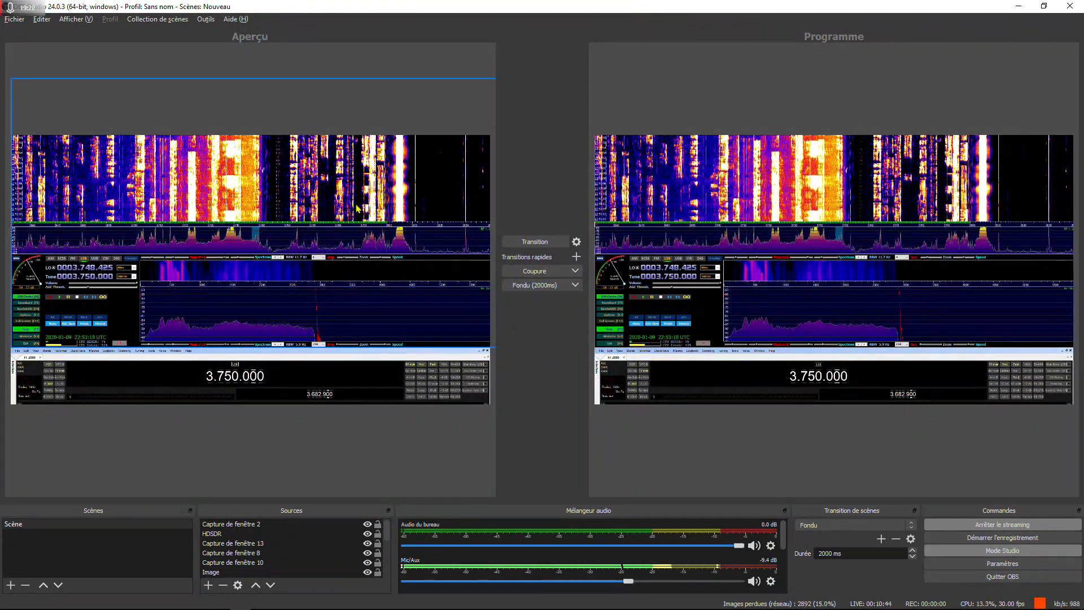
pyautogui.moveTo(357, 207)
pyautogui.mouseDown()
pyautogui.moveTo(343, 322)
pyautogui.moveTo(339, 271)
pyautogui.mouseUp()
pyautogui.moveTo(295, 385)
pyautogui.mouseDown()
pyautogui.moveTo(314, 235)
pyautogui.moveTo(302, 320)
pyautogui.mouseUp()
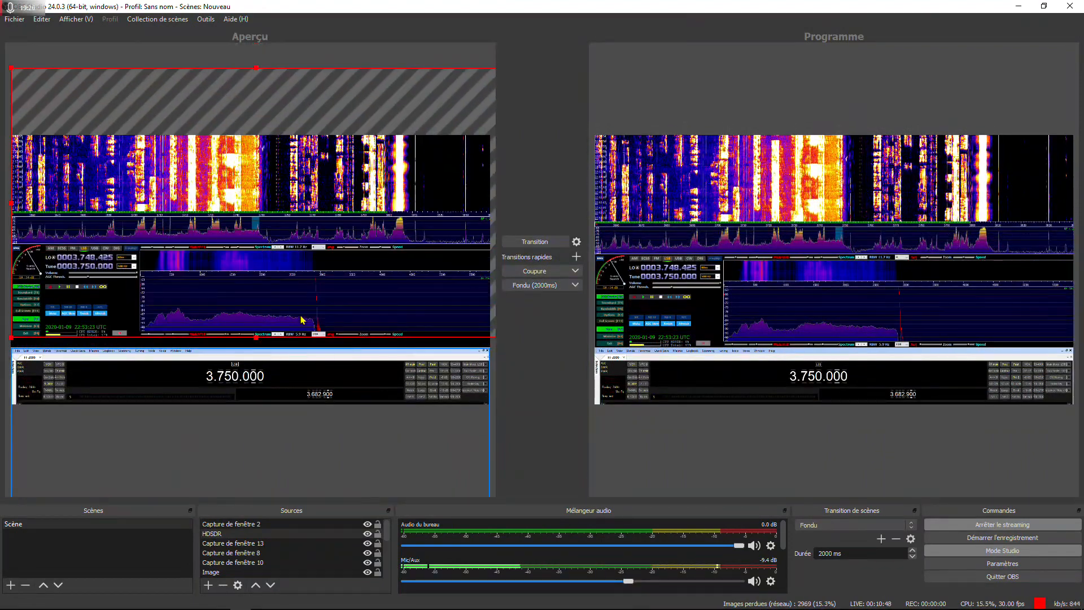
pyautogui.moveTo(230, 384); pyautogui.dragTo(243, 208)
pyautogui.moveTo(277, 169)
pyautogui.mouseDown()
pyautogui.moveTo(271, 84)
pyautogui.moveTo(268, 151)
pyautogui.mouseUp()
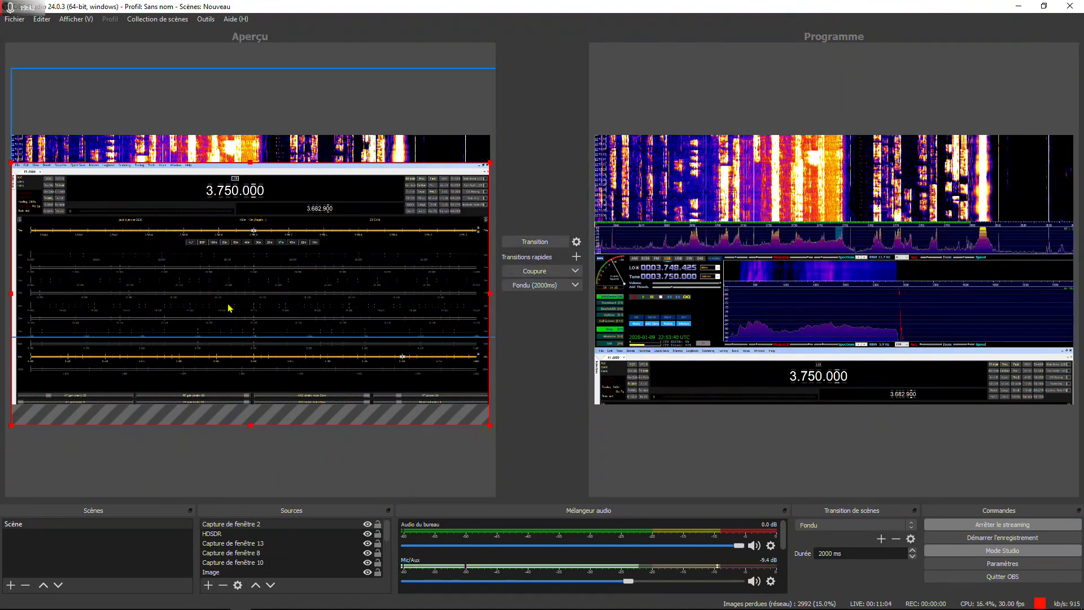
# Send the HDSDR capture to the bottom of the source order, and bring it to the very top
pyautogui.click(261, 284)
pyautogui.rightClick(294, 250)
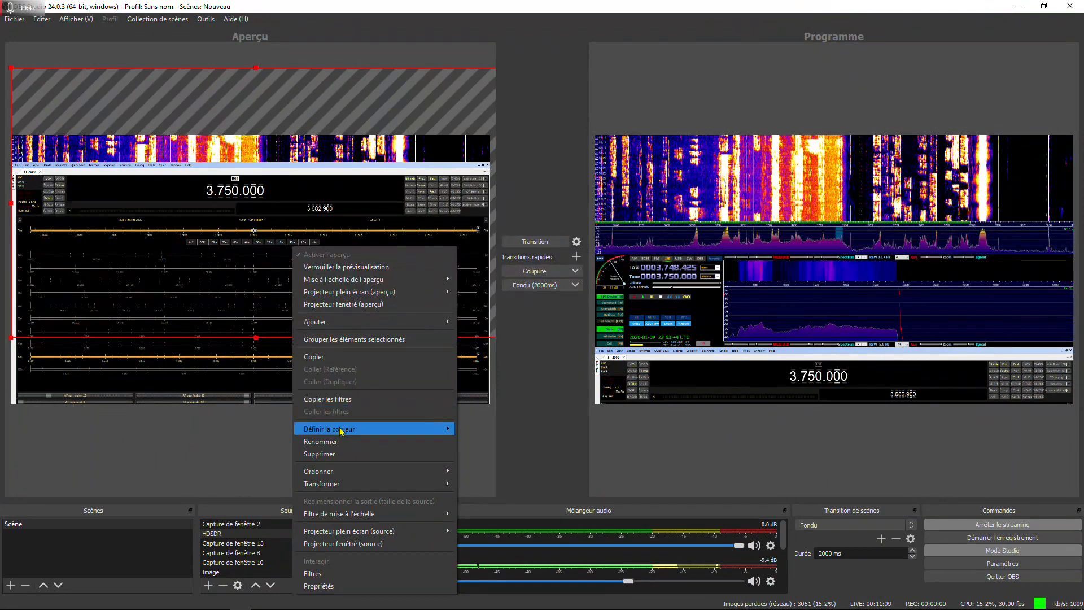
pyautogui.moveTo(358, 471)
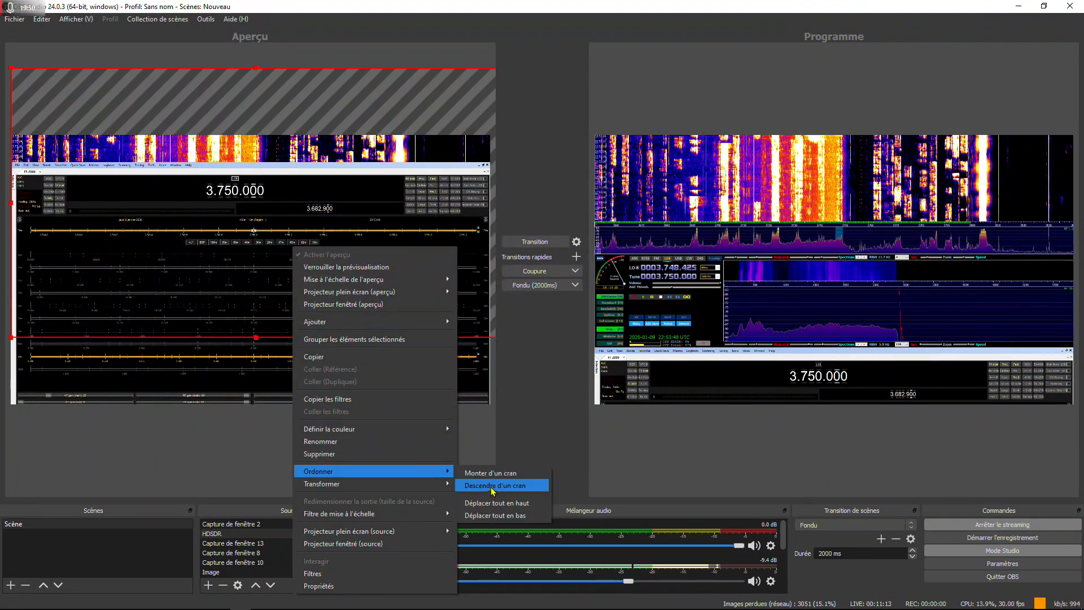
pyautogui.click(489, 516)
pyautogui.rightClick(401, 212)
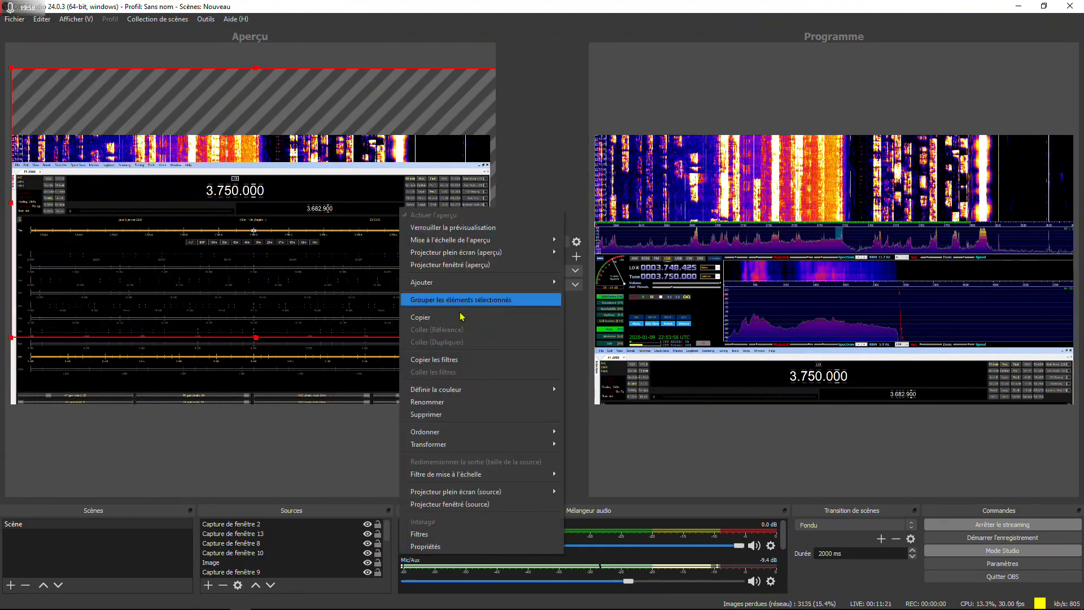
pyautogui.moveTo(556, 433)
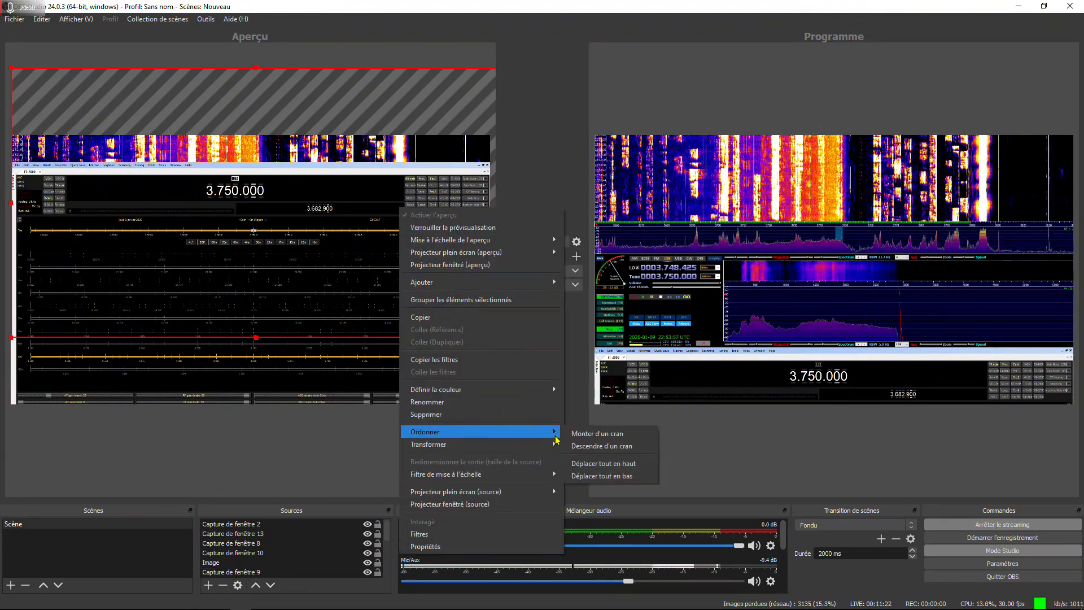
pyautogui.click(587, 465)
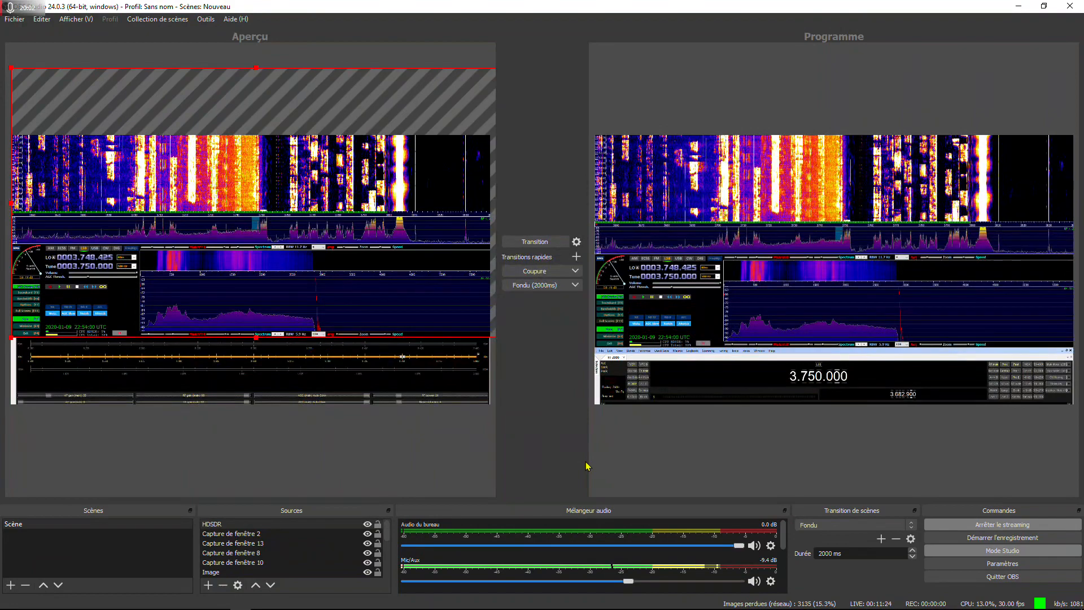
# Move the HDSDR capture up and the HamRadioDeluxe capture down below it, and transition the new layout to the programme output
pyautogui.moveTo(269, 205); pyautogui.dragTo(285, 187)
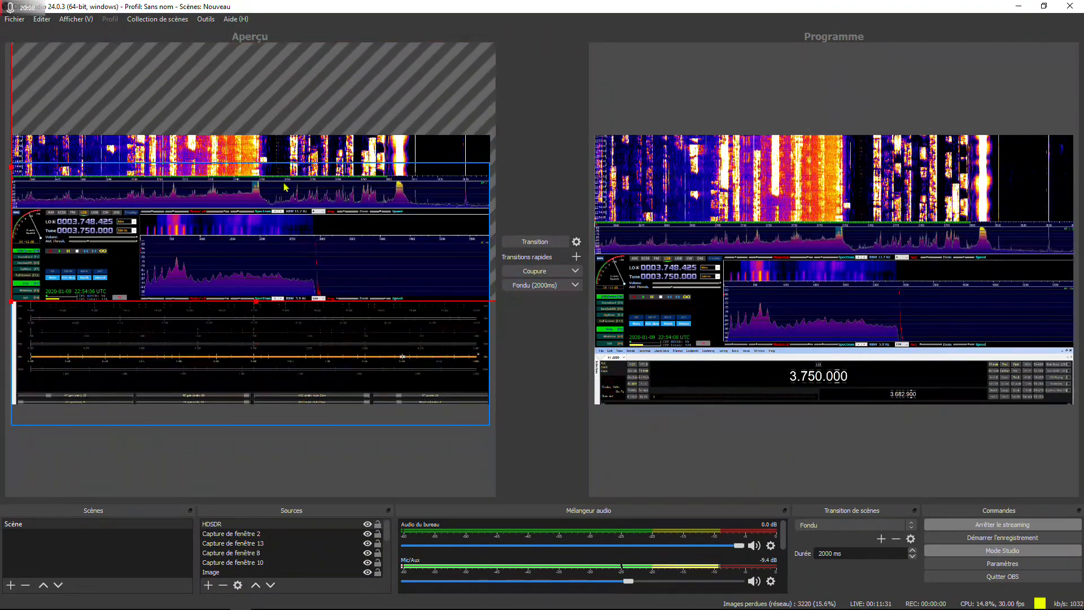
pyautogui.moveTo(263, 333); pyautogui.dragTo(265, 457)
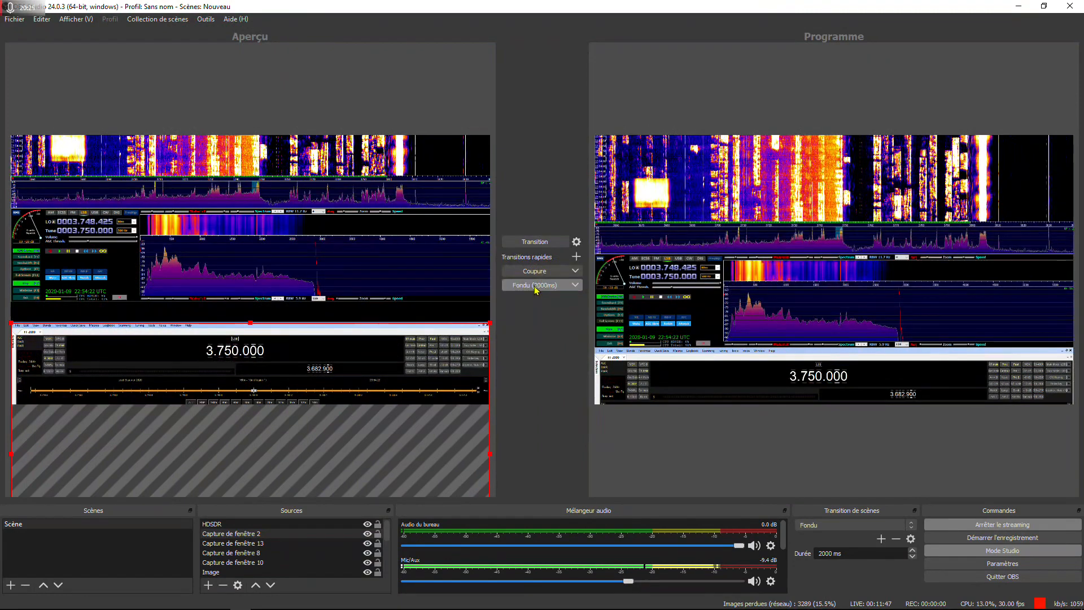
pyautogui.click(534, 242)
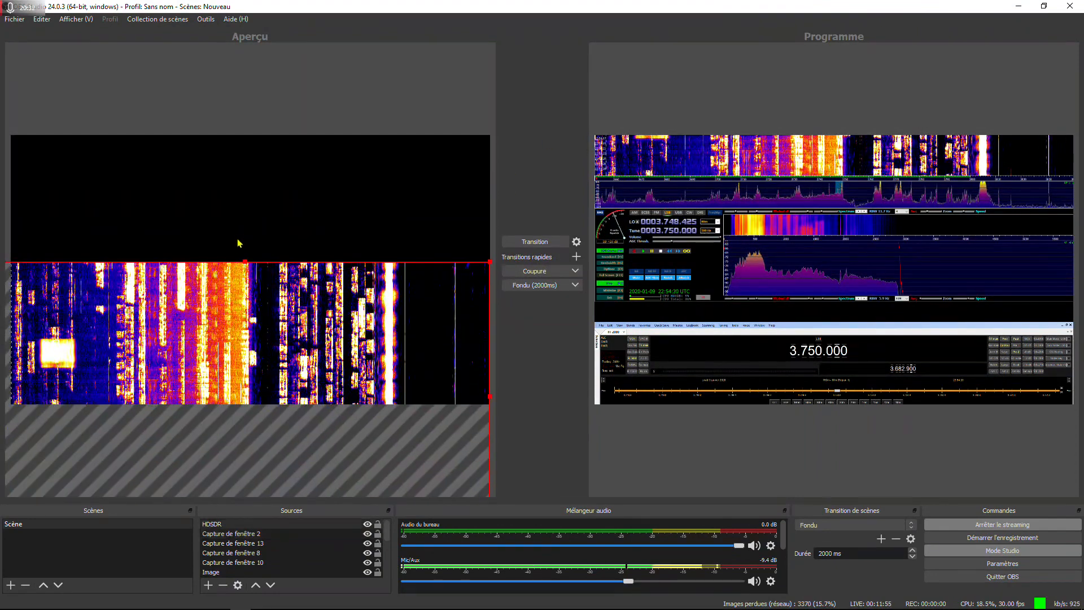
# Add a new Texte (GDI+) source with the text "ESSAI", keeping the default source name and Arial font
pyautogui.rightClick(235, 177)
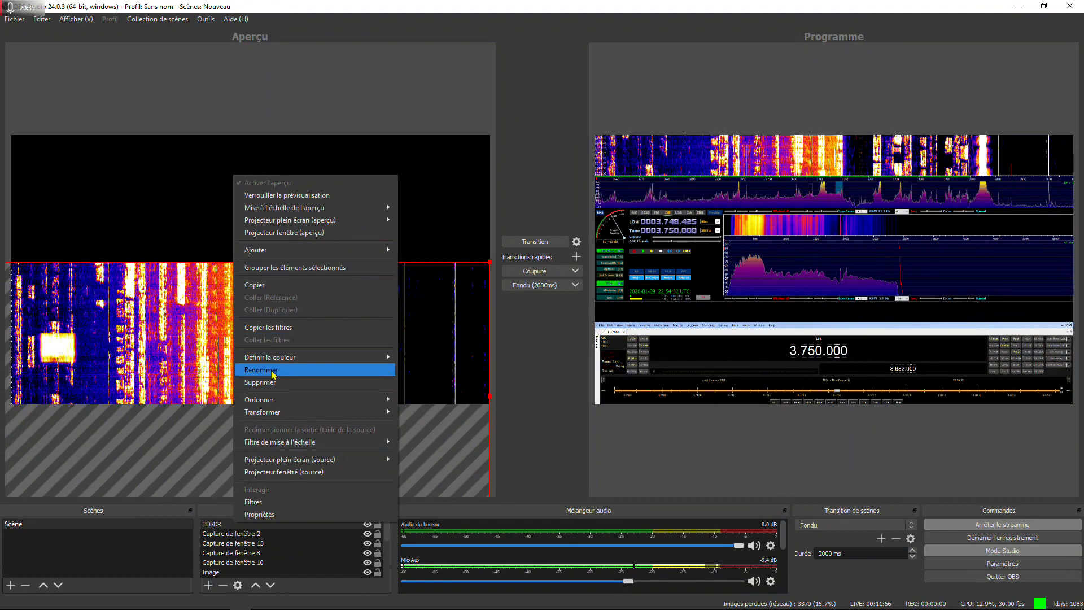
pyautogui.moveTo(277, 405)
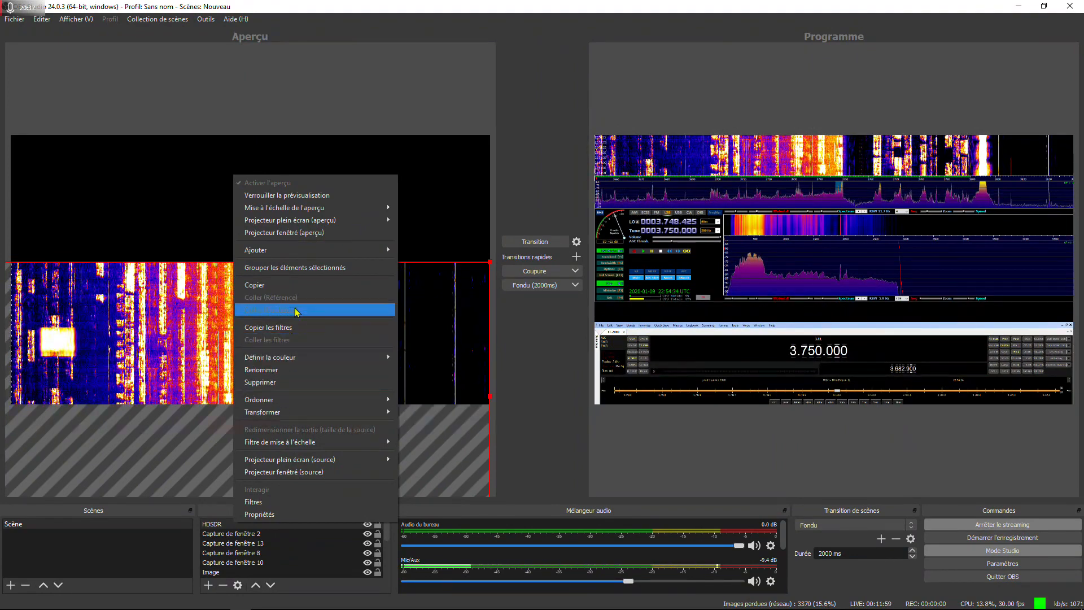
pyautogui.moveTo(303, 254)
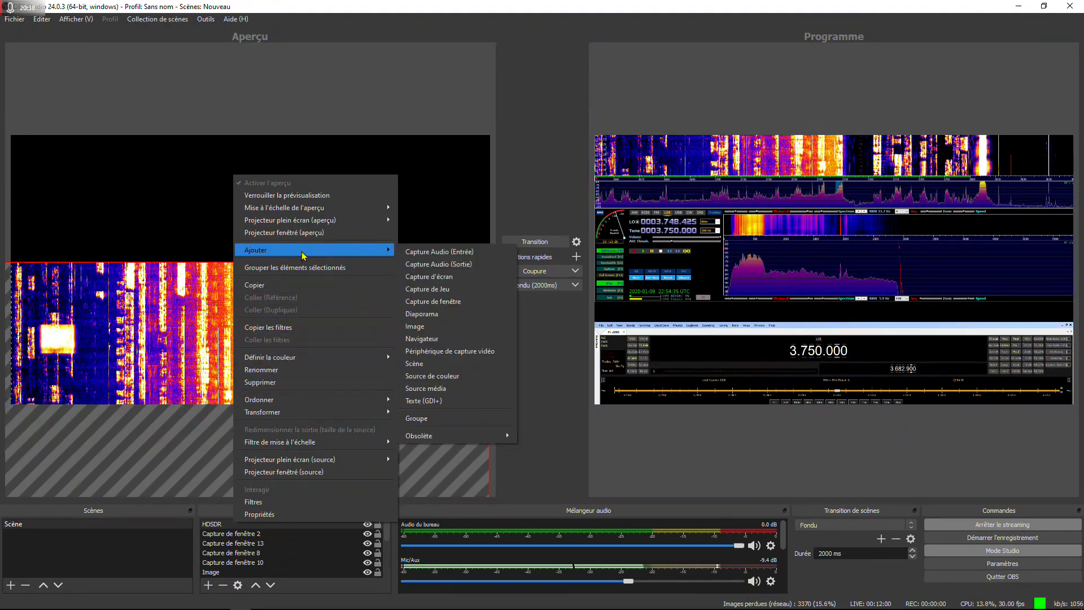
pyautogui.click(429, 400)
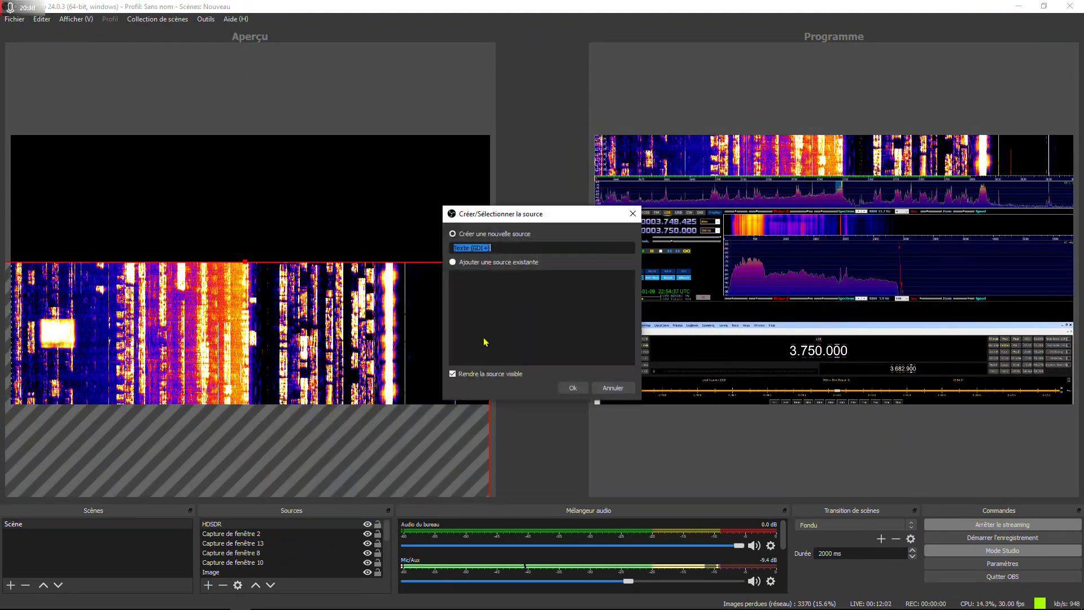
pyautogui.click(573, 388)
pyautogui.click(481, 408)
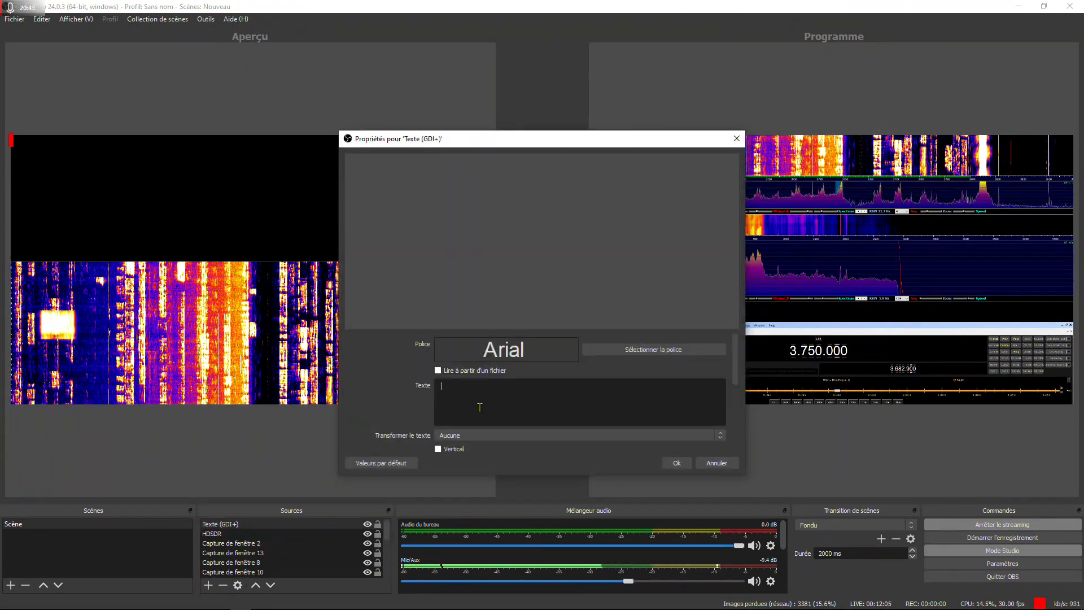
pyautogui.write('ESSAI')
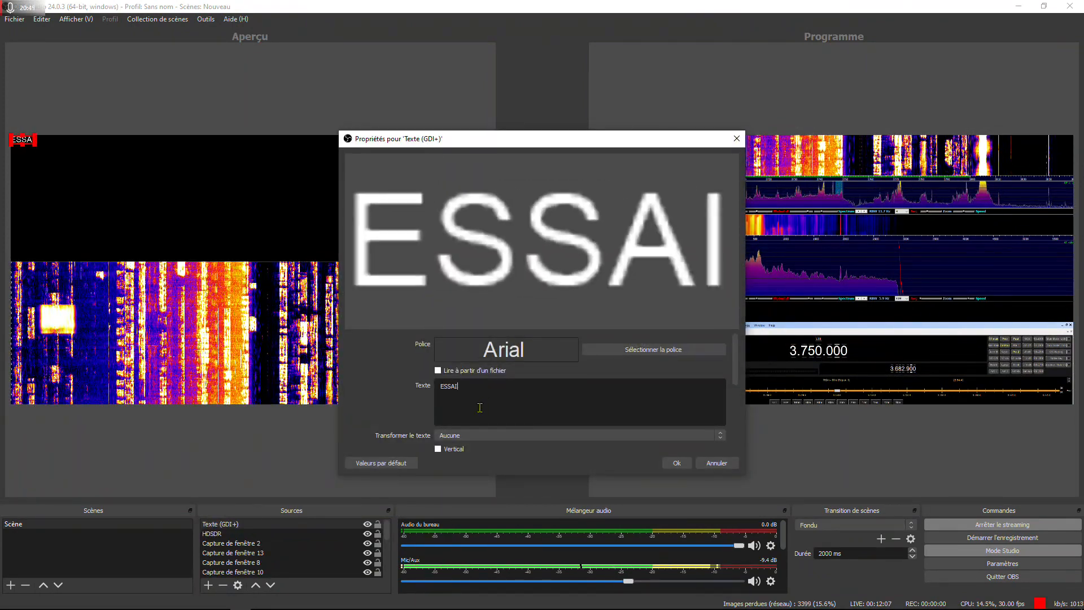
pyautogui.click(675, 464)
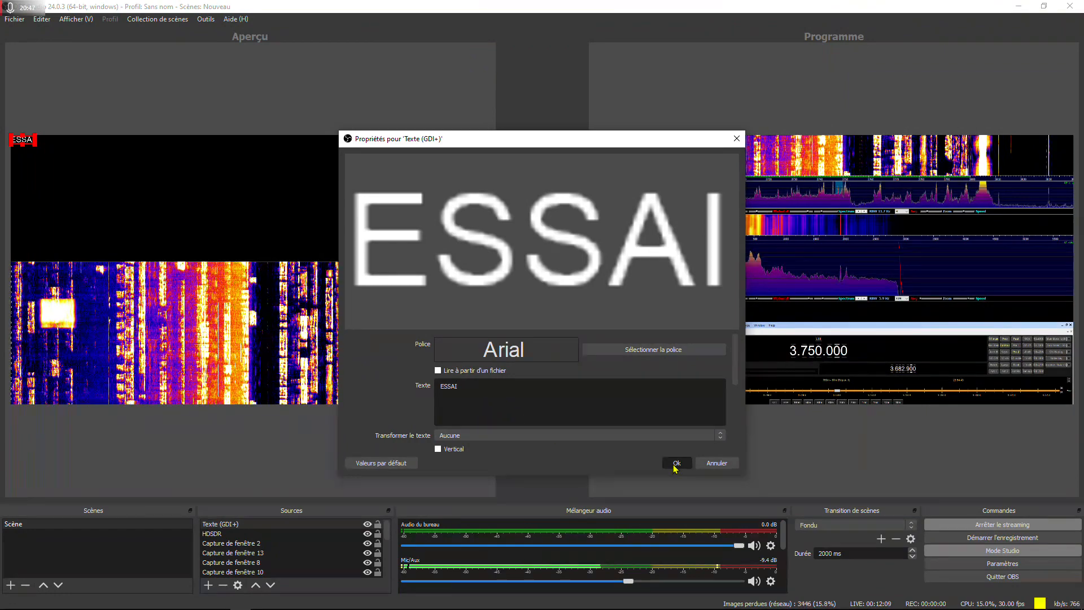
# Enlarge the ESSAI text, centre it in the black area above the HDSDR capture and transition the scene to the programme output
pyautogui.click(51, 156)
pyautogui.moveTo(19, 144)
pyautogui.mouseDown()
pyautogui.moveTo(134, 170)
pyautogui.moveTo(70, 144)
pyautogui.moveTo(26, 144)
pyautogui.mouseUp()
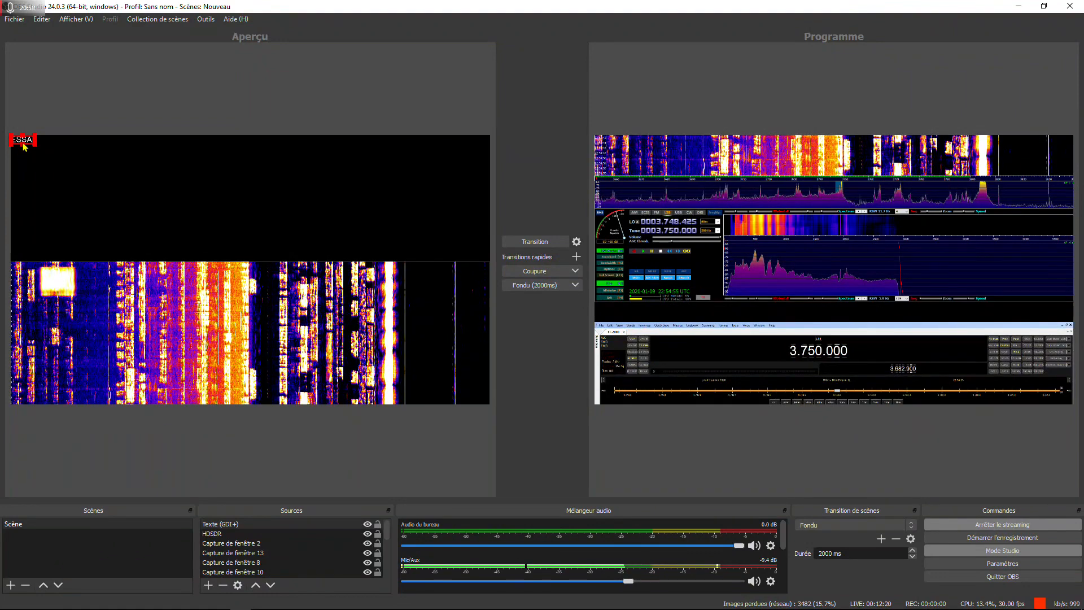
pyautogui.moveTo(24, 145); pyautogui.dragTo(390, 226)
pyautogui.moveTo(317, 211); pyautogui.dragTo(271, 202)
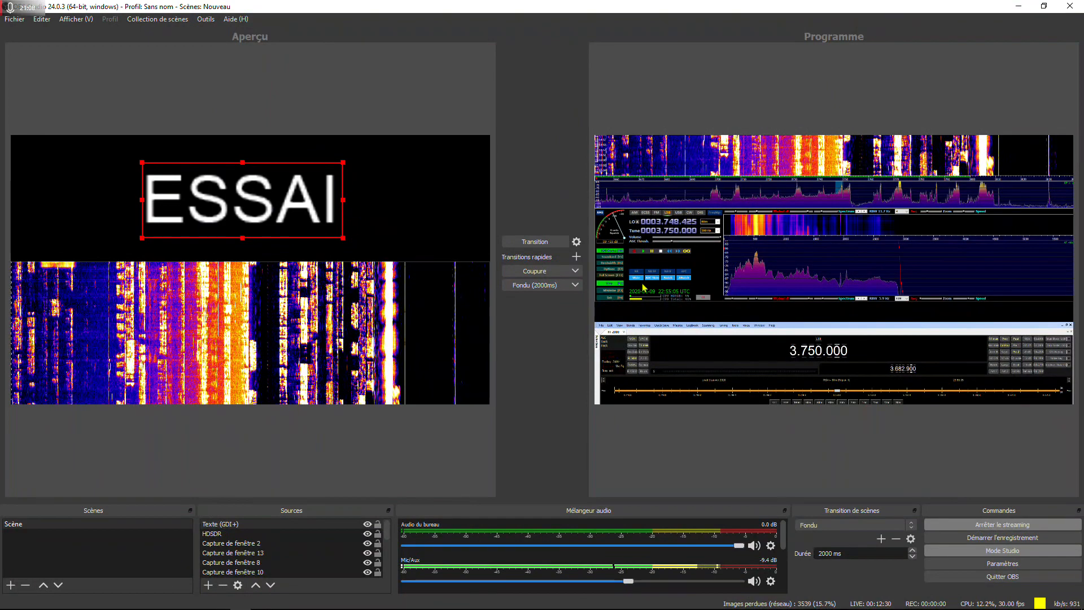
pyautogui.click(546, 242)
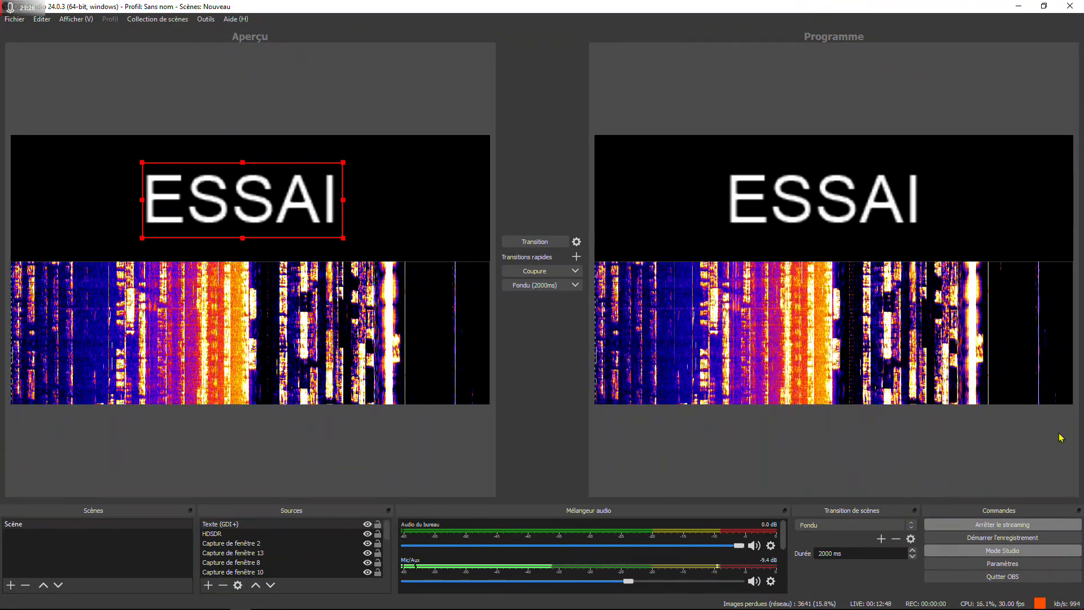
# Stop the OBS stream, confirm the stop, and open the live stream dashboard in YouTube Studio to check the broadcast
pyautogui.click(1000, 528)
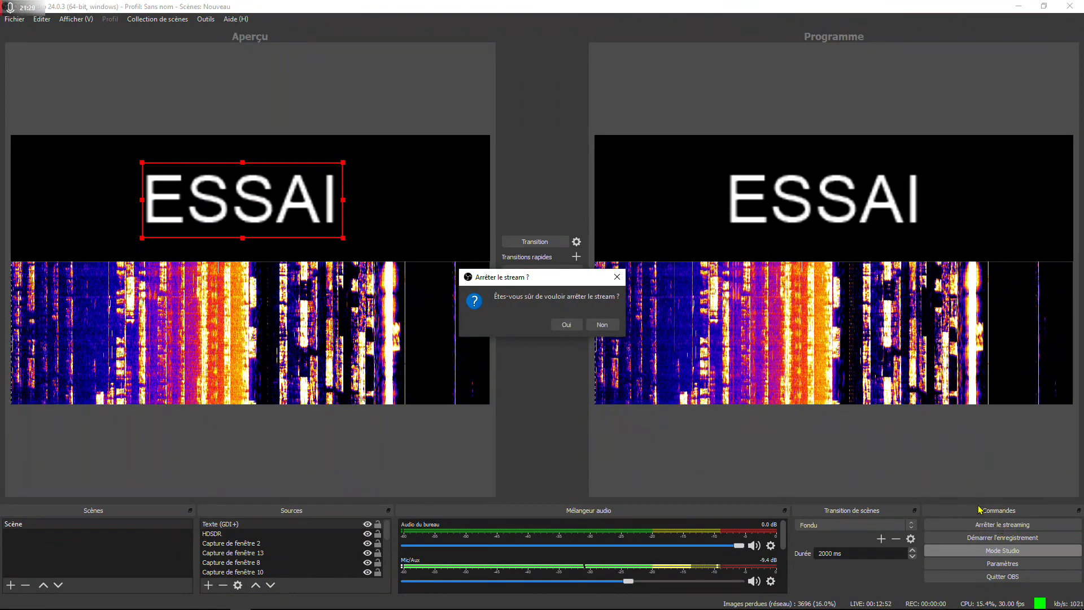
pyautogui.click(566, 326)
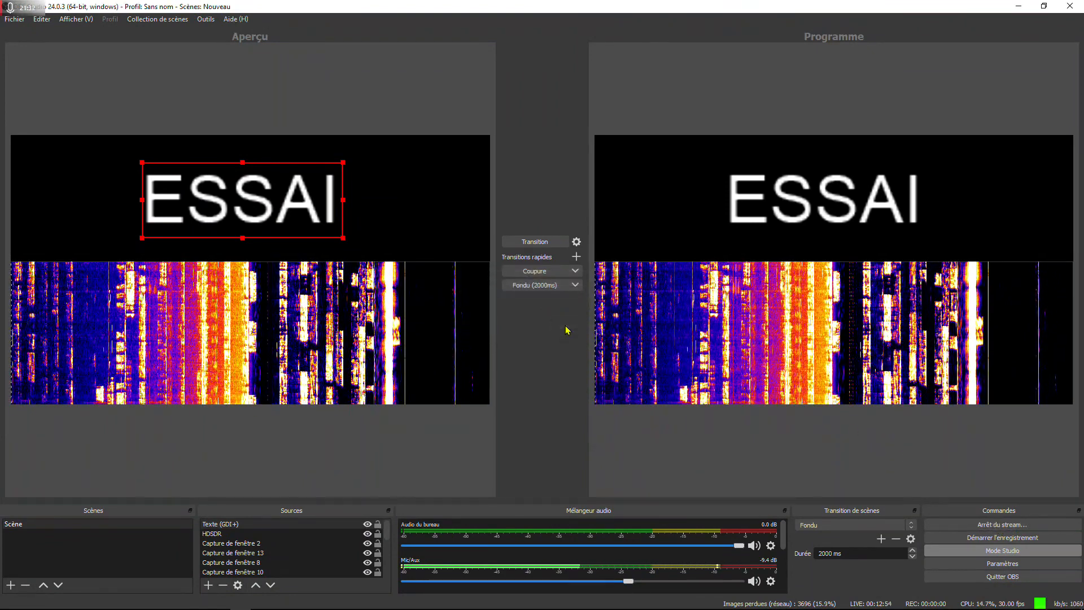
pyautogui.hotkey('alt', 'Tab')
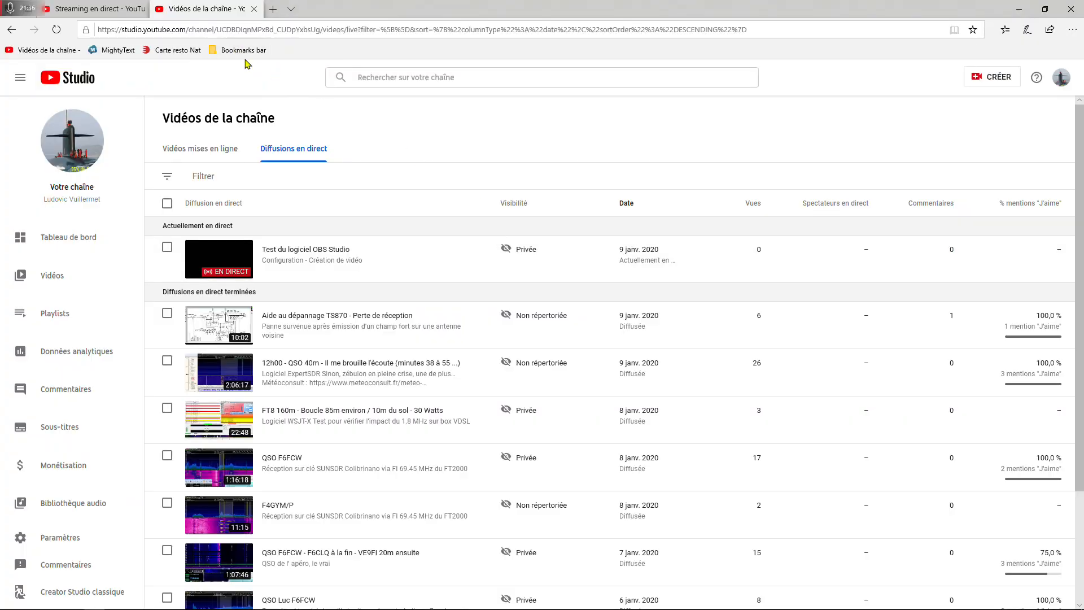
pyautogui.click(118, 15)
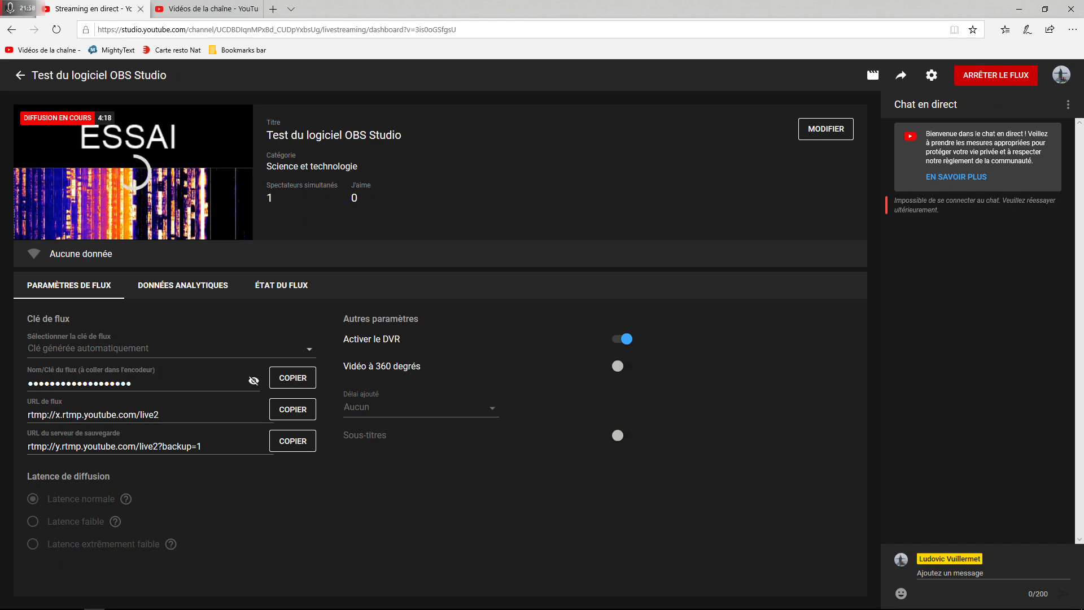
# Switch back to OBS Studio and restart the stream, confirming the start
pyautogui.hotkey('alt', 'Tab')
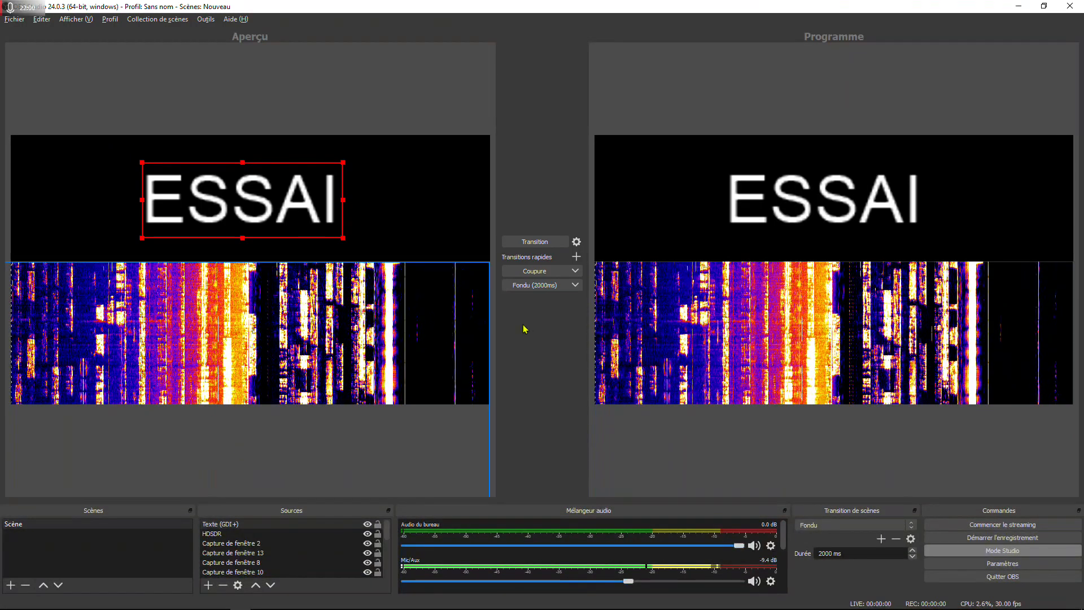
pyautogui.click(1008, 525)
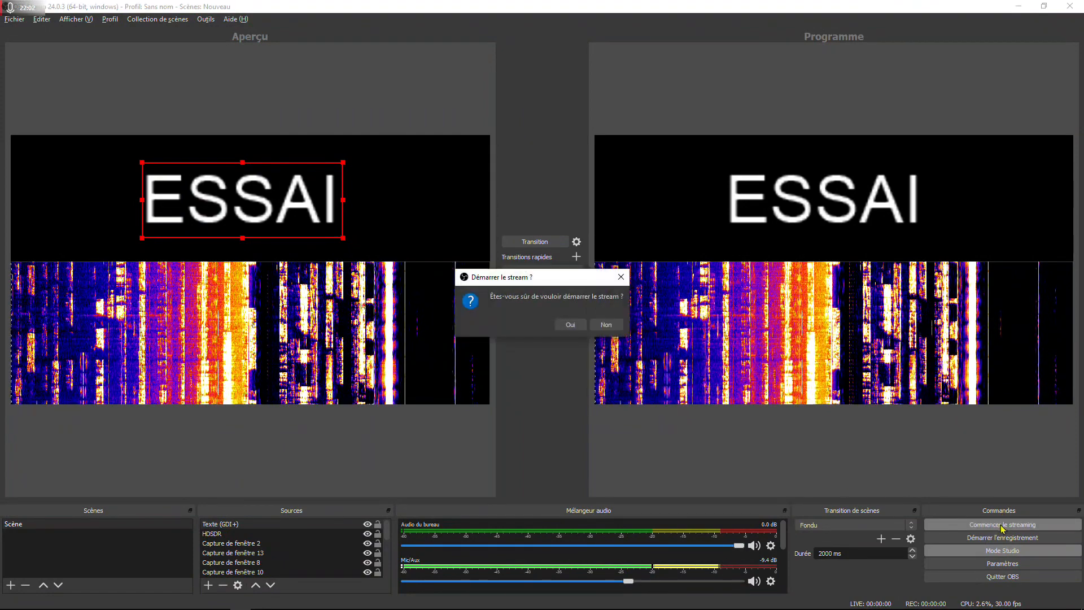
pyautogui.click(578, 327)
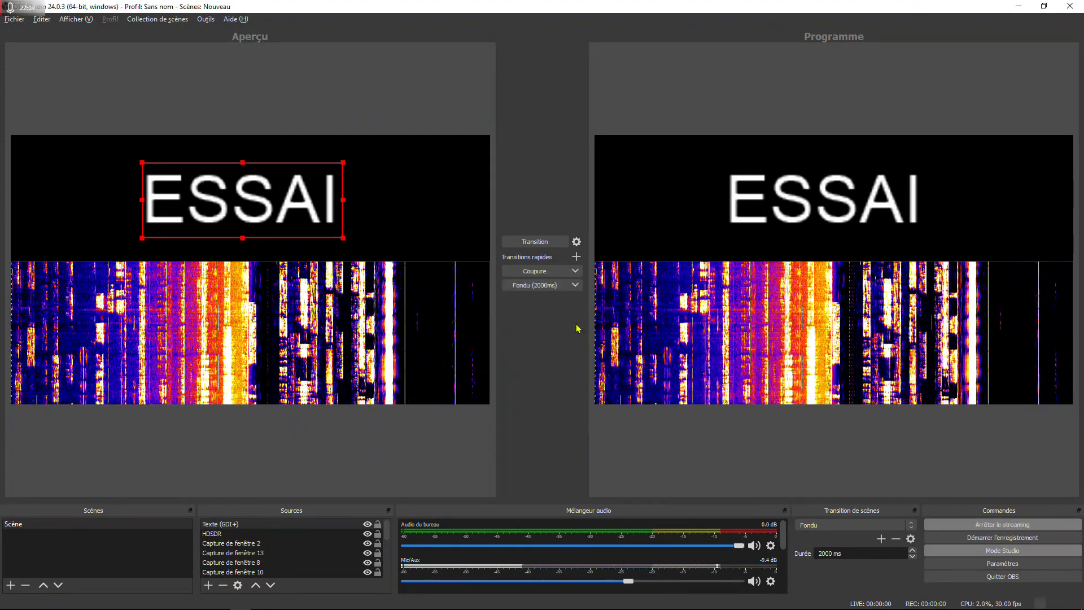
# Switch to YouTube Studio, end the "Test du logiciel OBS Studio" broadcast for good and dismiss its closing summary
pyautogui.hotkey('alt', 'Tab')
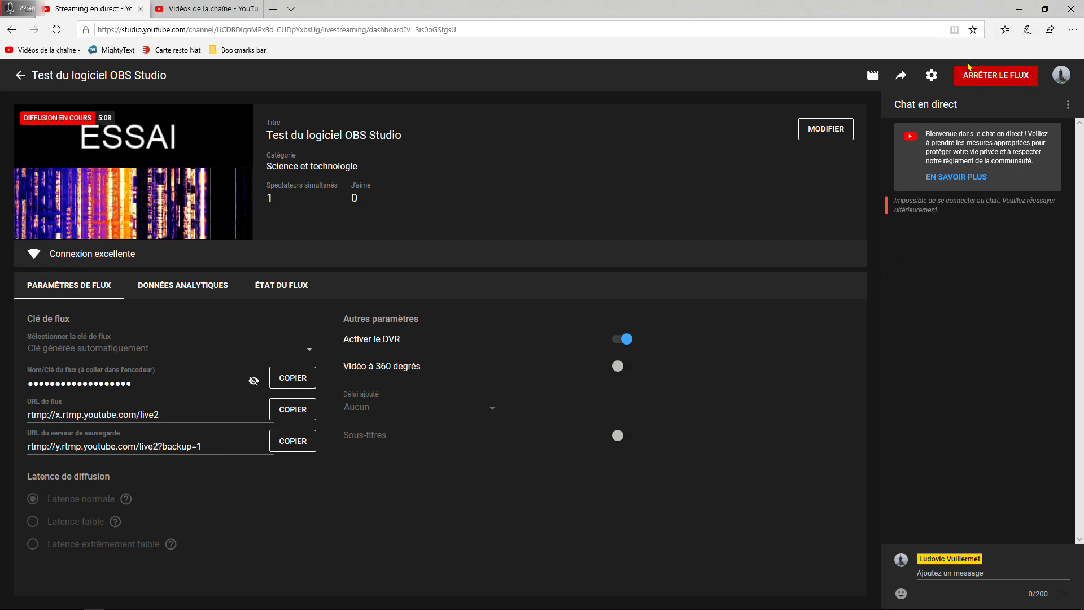
pyautogui.click(988, 74)
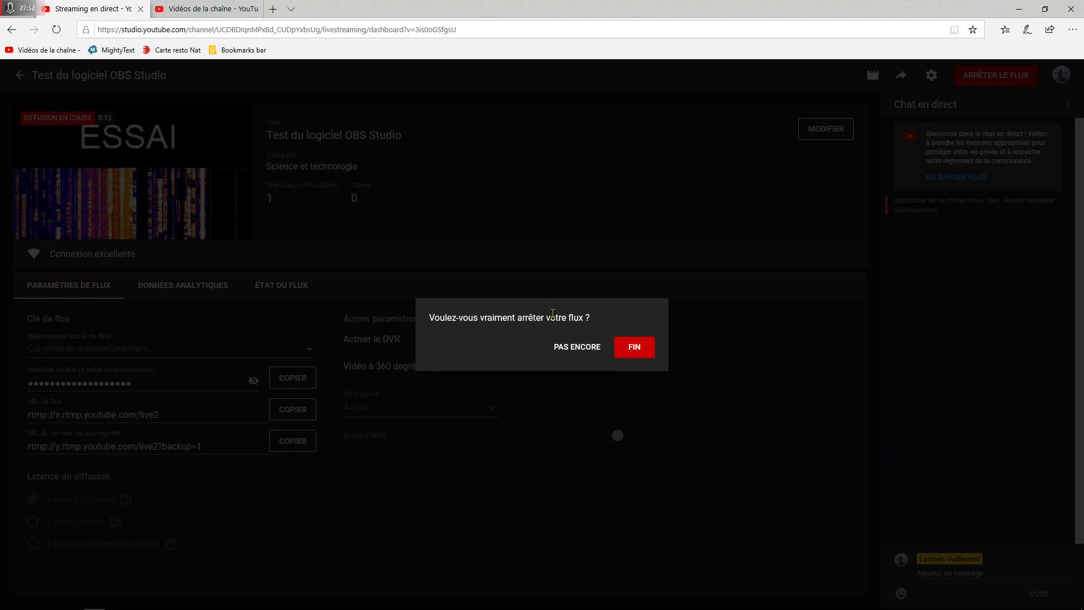
pyautogui.click(635, 349)
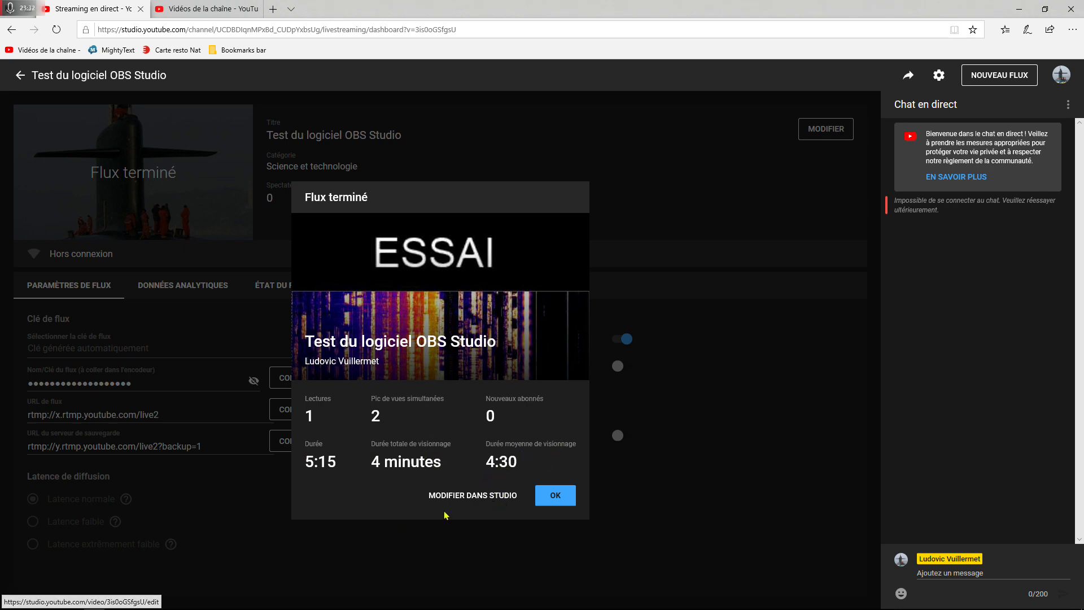
pyautogui.click(556, 497)
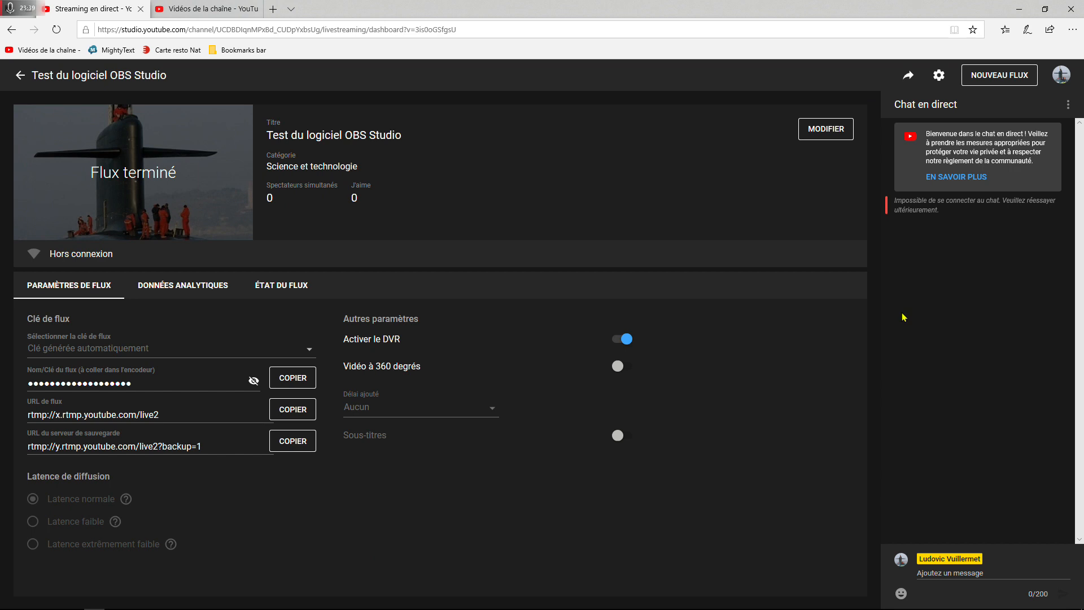
# Create a new stream copied from "Test du logiciel OBS Studio" and save it with the start time set to 0:10
pyautogui.click(991, 76)
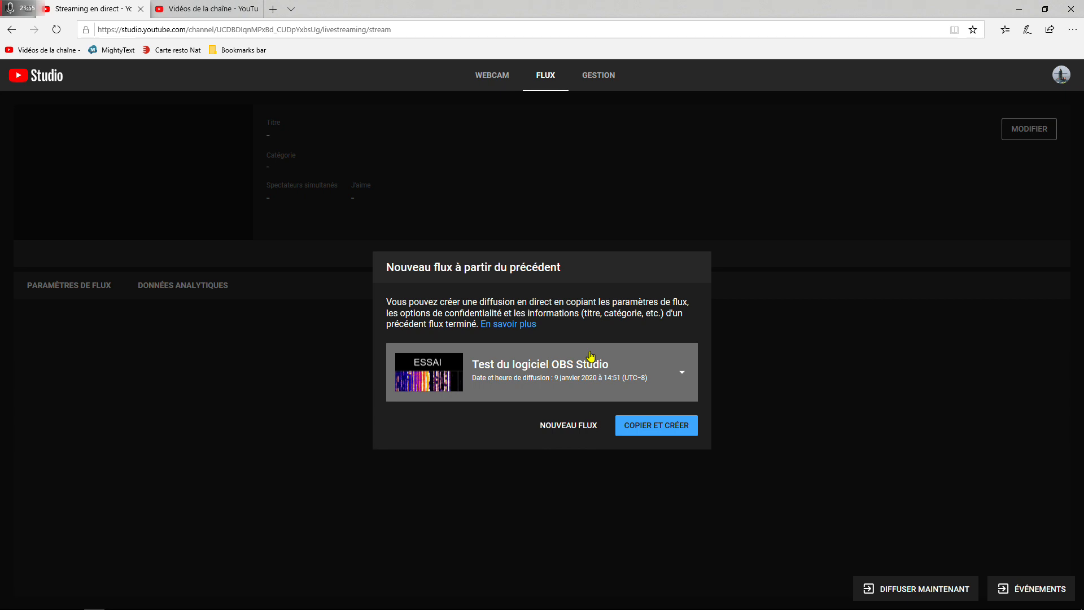
pyautogui.click(674, 427)
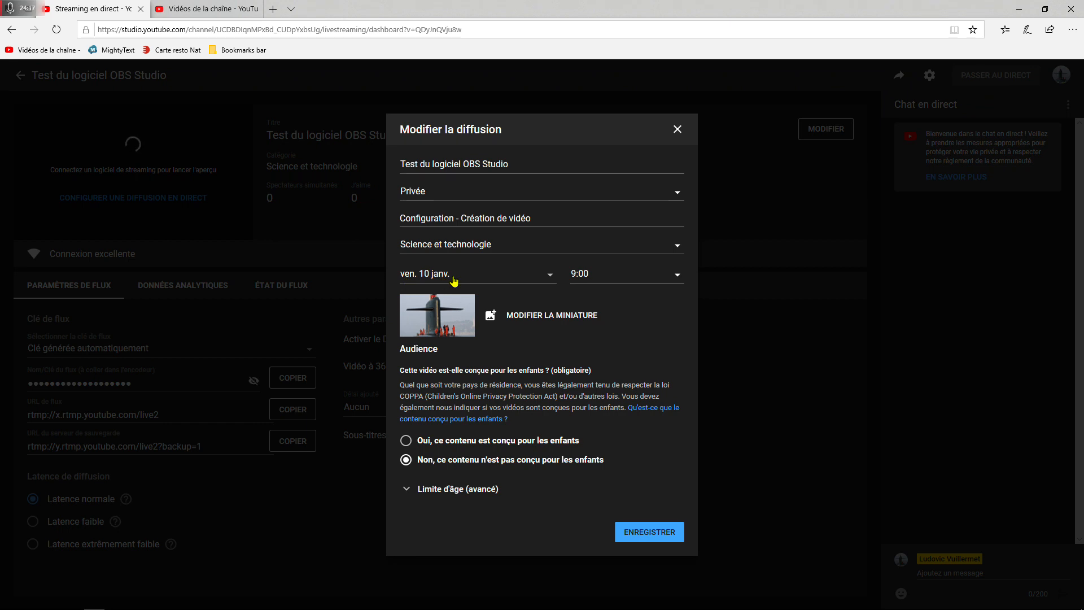
pyautogui.click(678, 276)
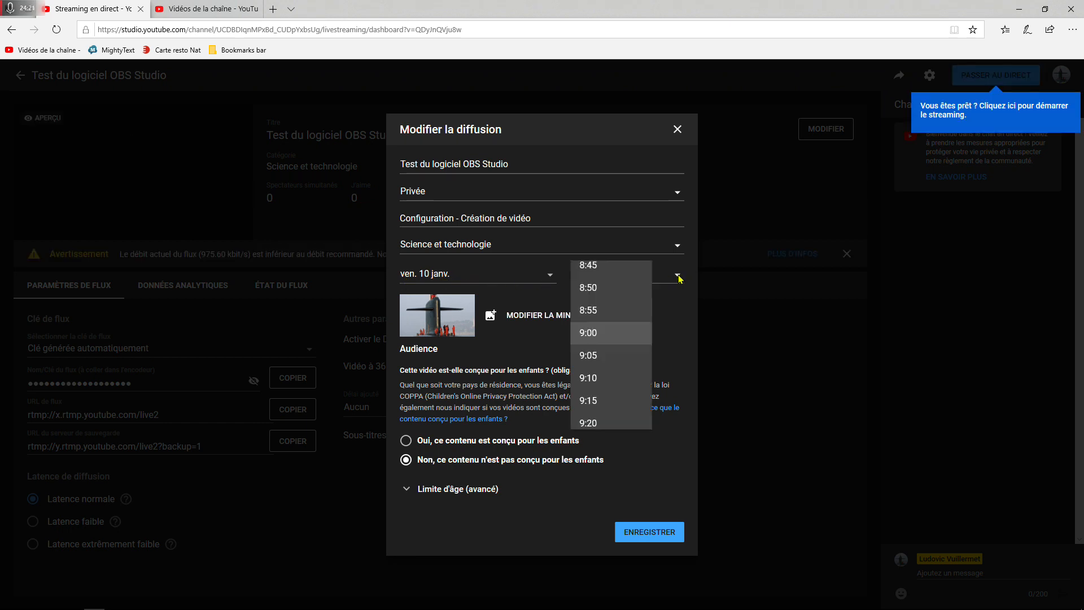
pyautogui.moveTo(654, 331); pyautogui.dragTo(657, 275)
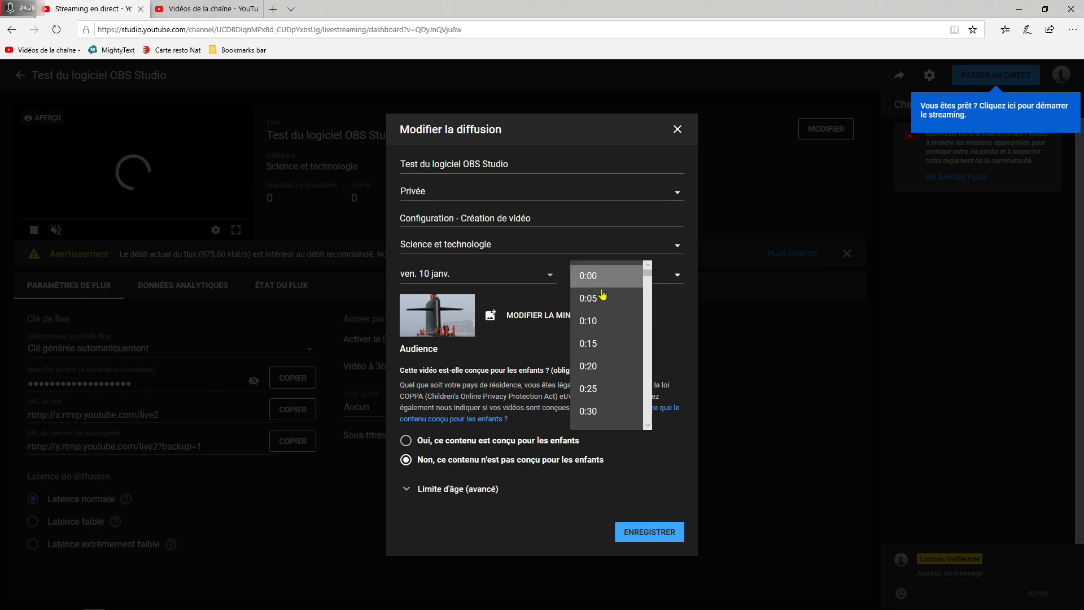
pyautogui.click(592, 324)
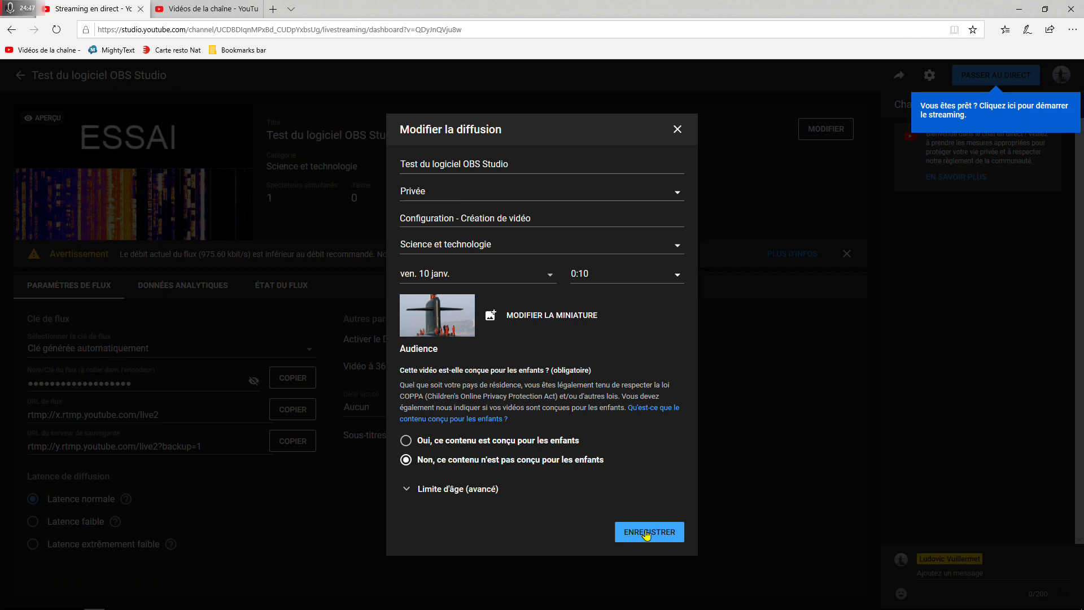
pyautogui.click(647, 533)
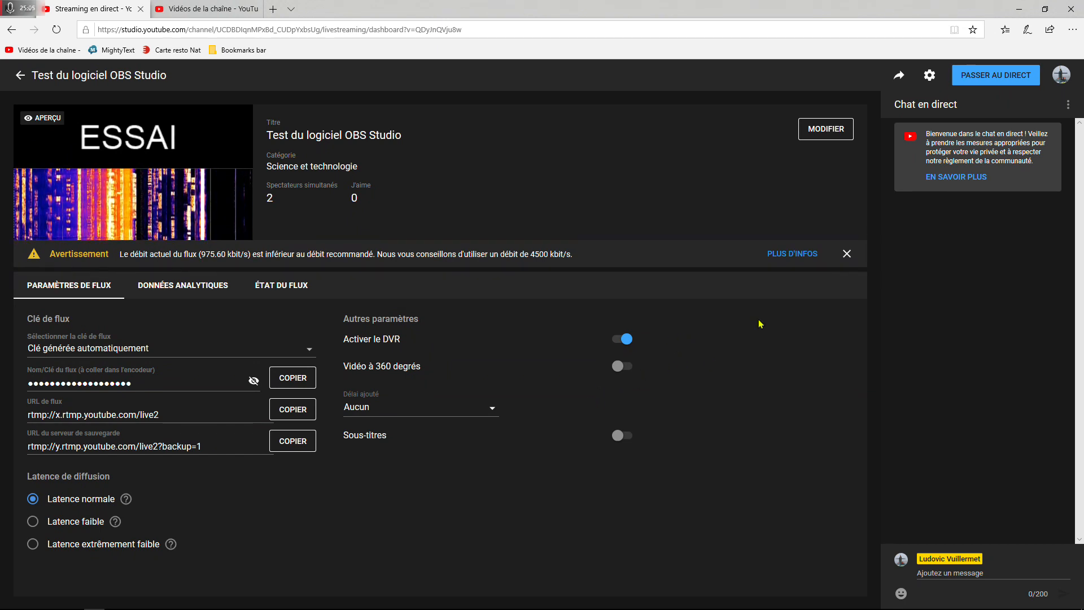
pyautogui.hotkey('alt', 'Tab')
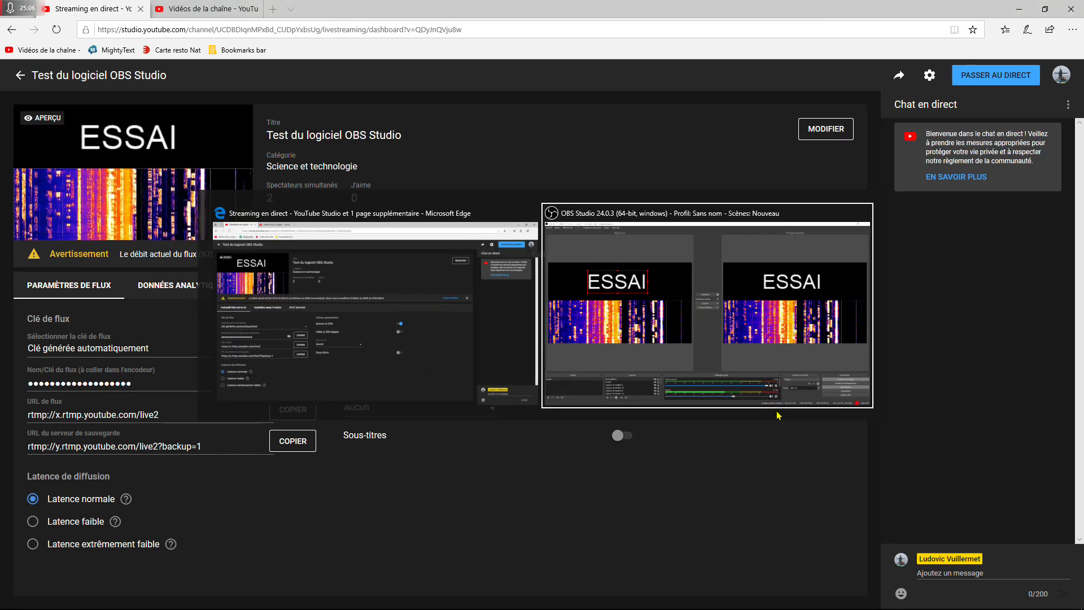
pyautogui.hotkey('alt', 'Tab')
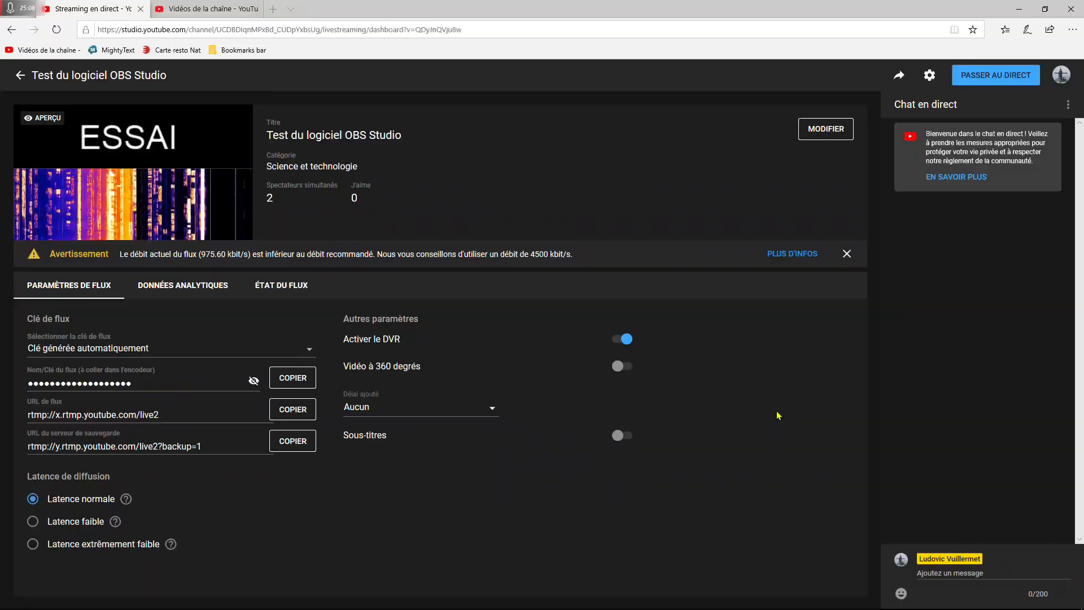
pyautogui.hotkey('alt', 'Tab')
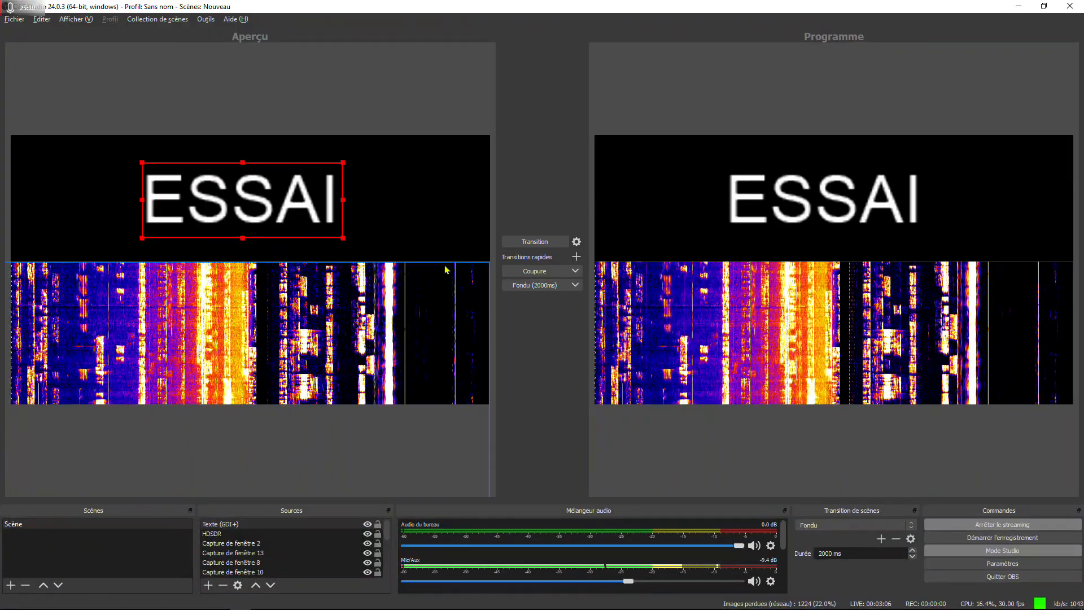
pyautogui.hotkey('alt', 'Tab')
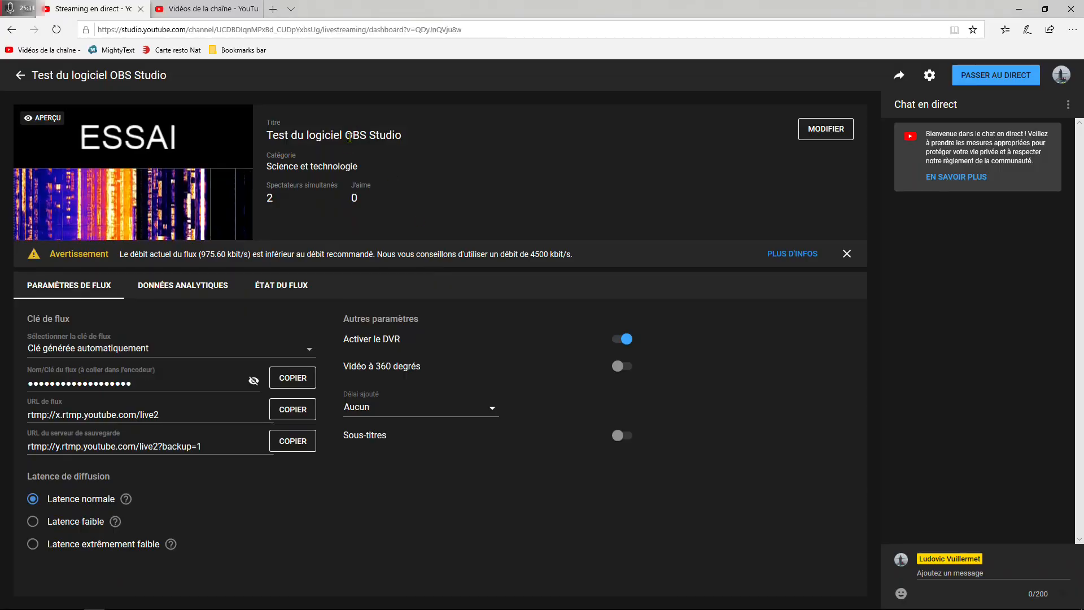
# In the channel's list of live broadcasts, change the upcoming "Test du logiciel OBS Studio" stream's visibility to Publique and save it
pyautogui.click(193, 13)
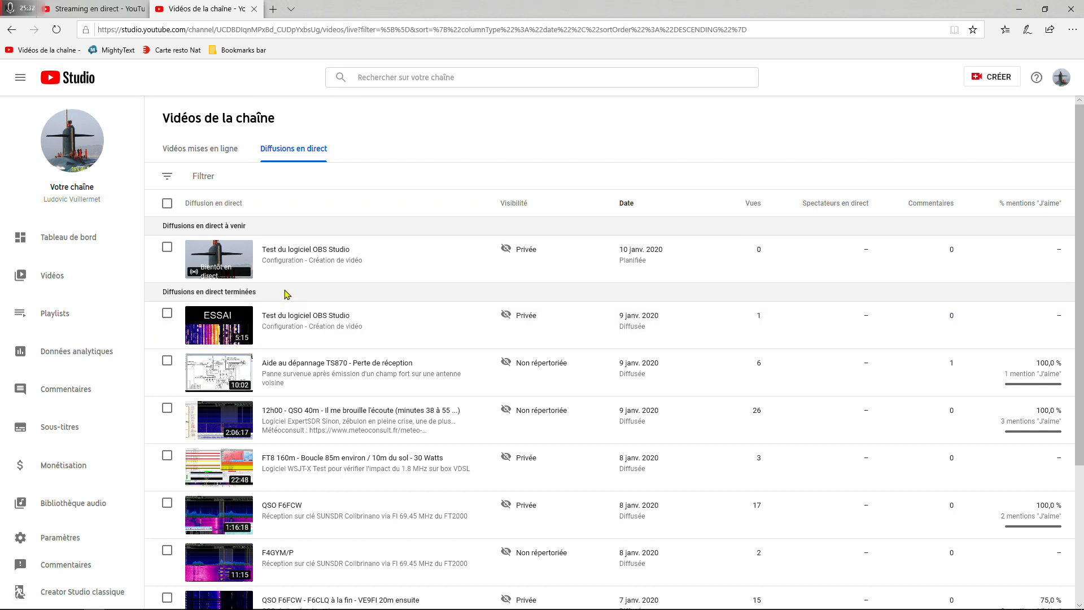
pyautogui.moveTo(537, 255)
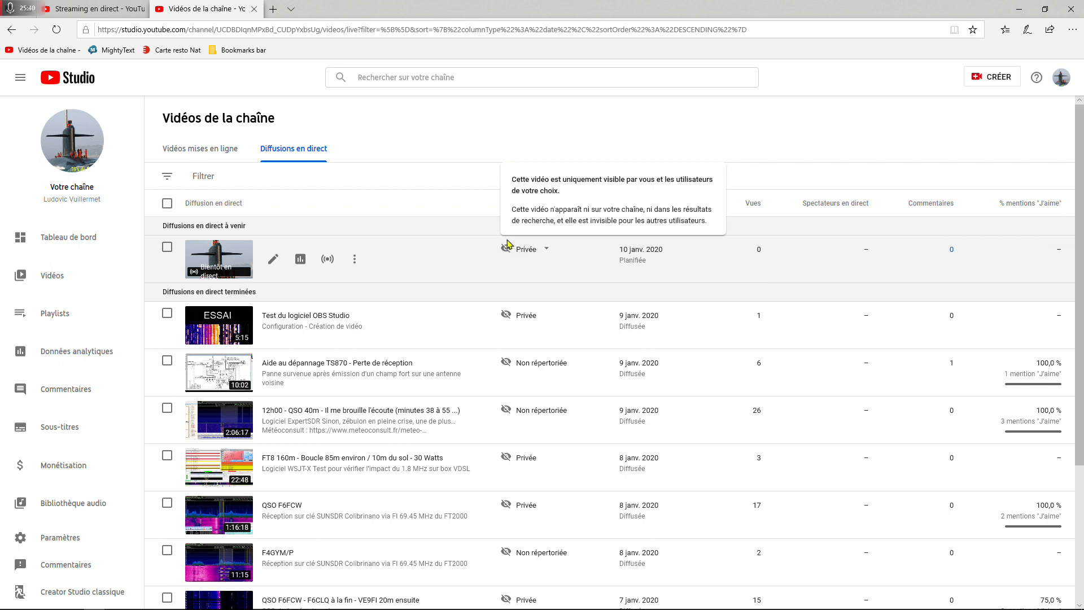
pyautogui.click(547, 251)
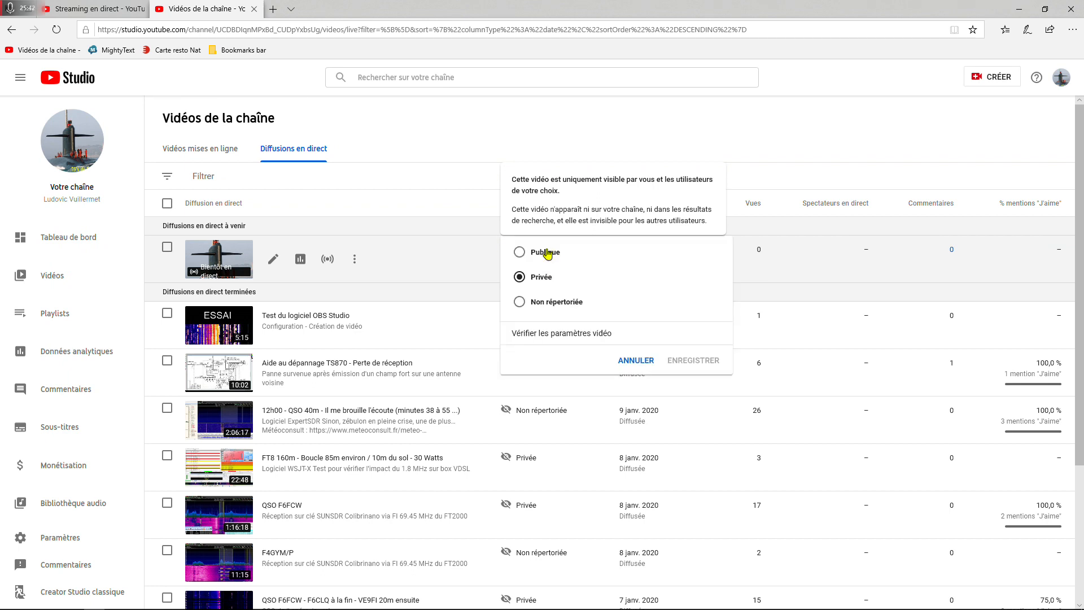
pyautogui.click(519, 253)
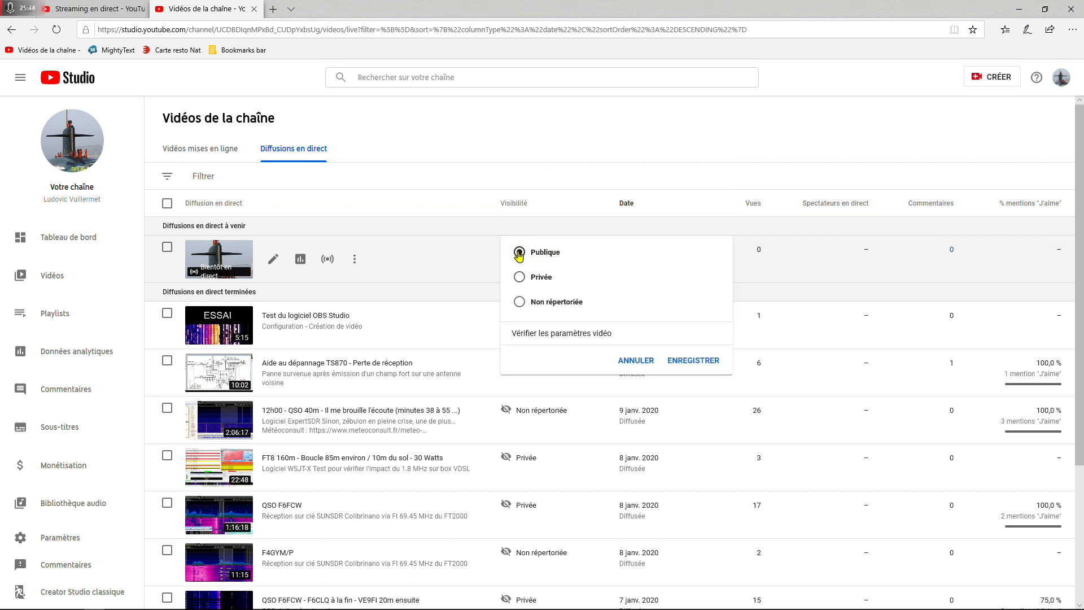
pyautogui.click(685, 364)
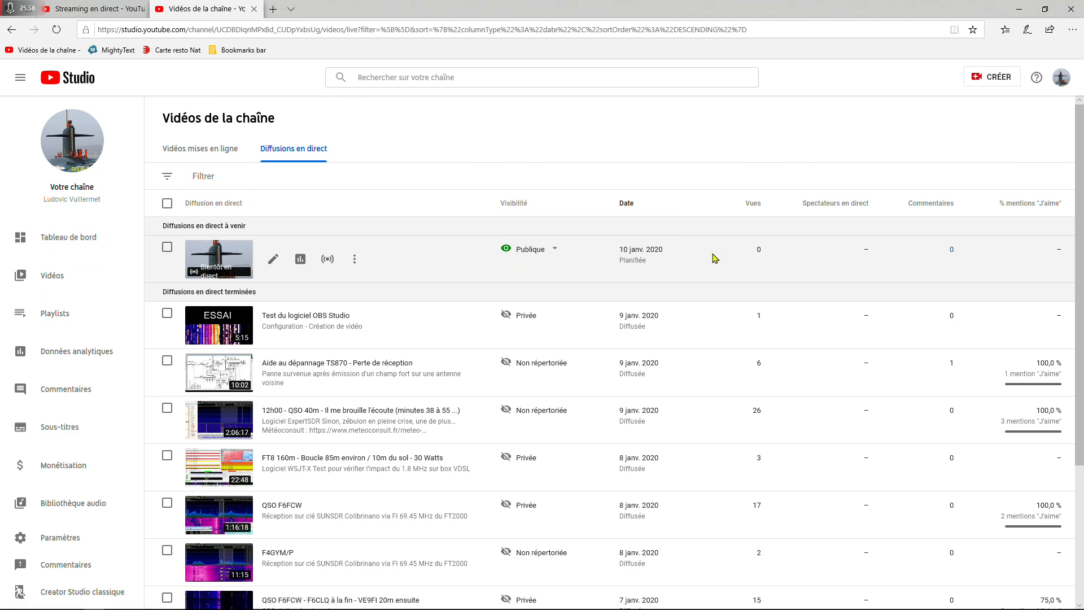
# Switch to OBS Studio, stop the stream with confirmation, and return to YouTube Studio
pyautogui.hotkey('alt', 'Tab')
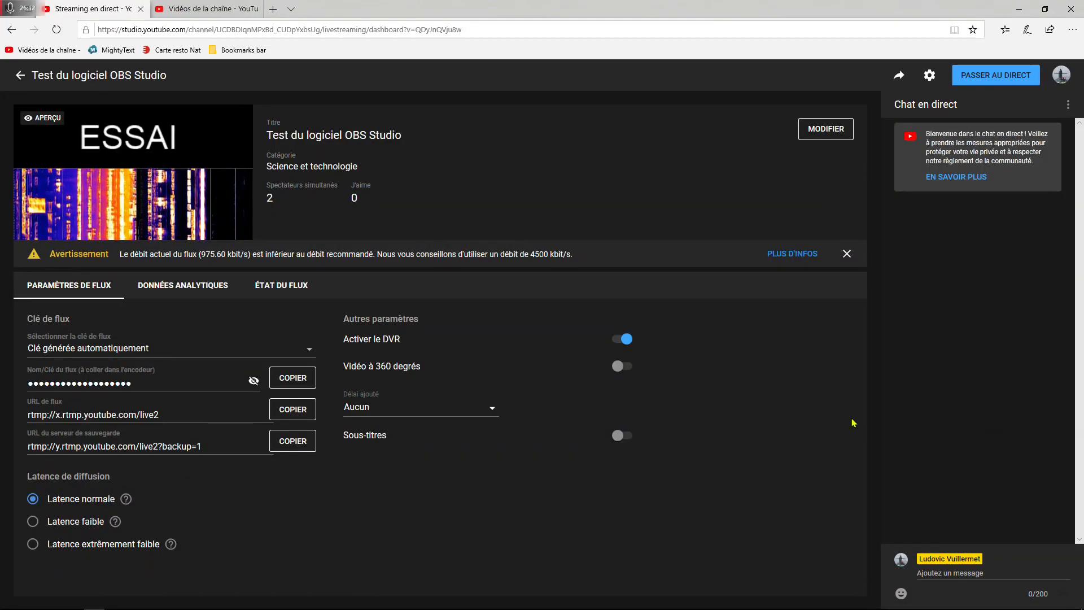
pyautogui.hotkey('alt', 'Tab')
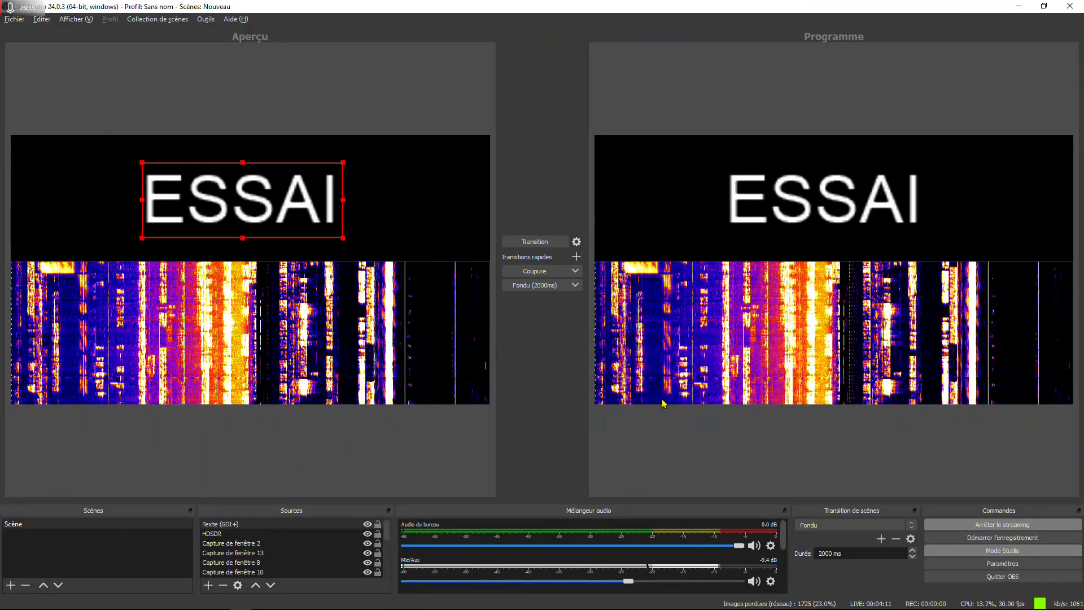
pyautogui.click(999, 525)
pyautogui.click(567, 326)
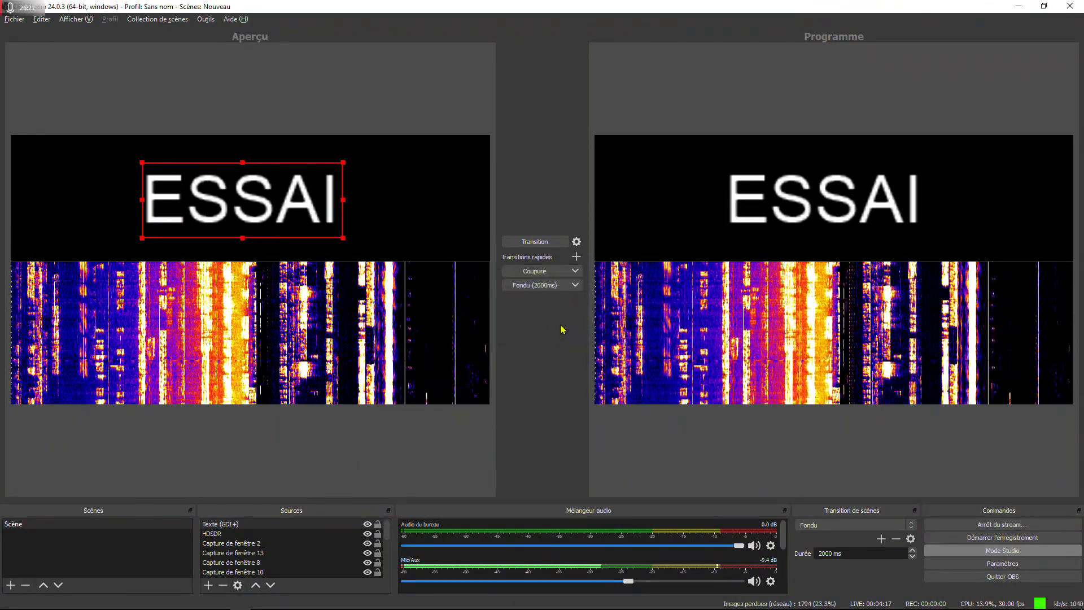
pyautogui.hotkey('alt', 'Tab')
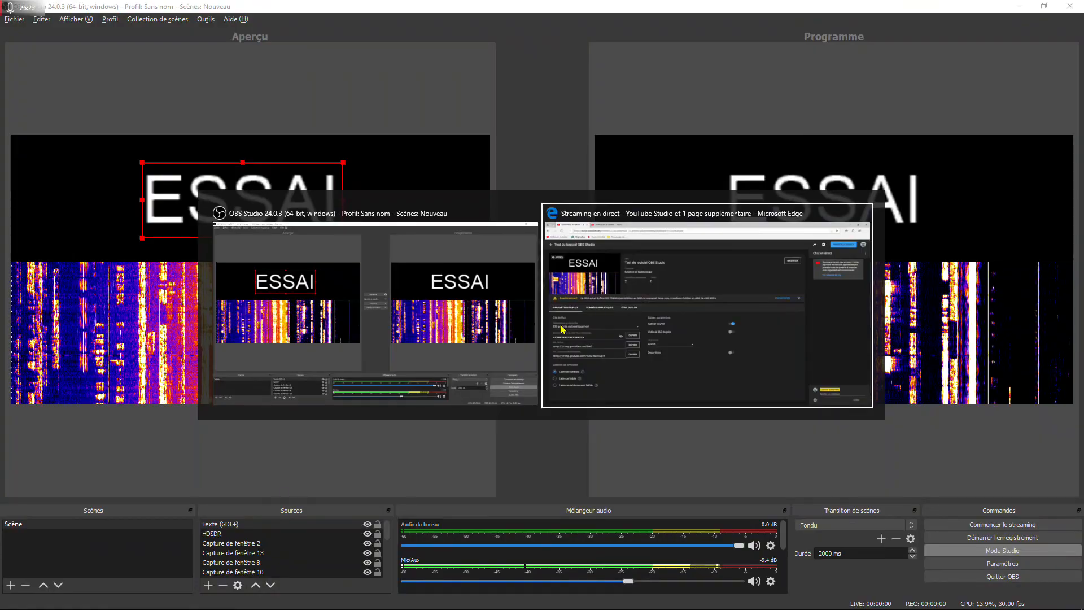